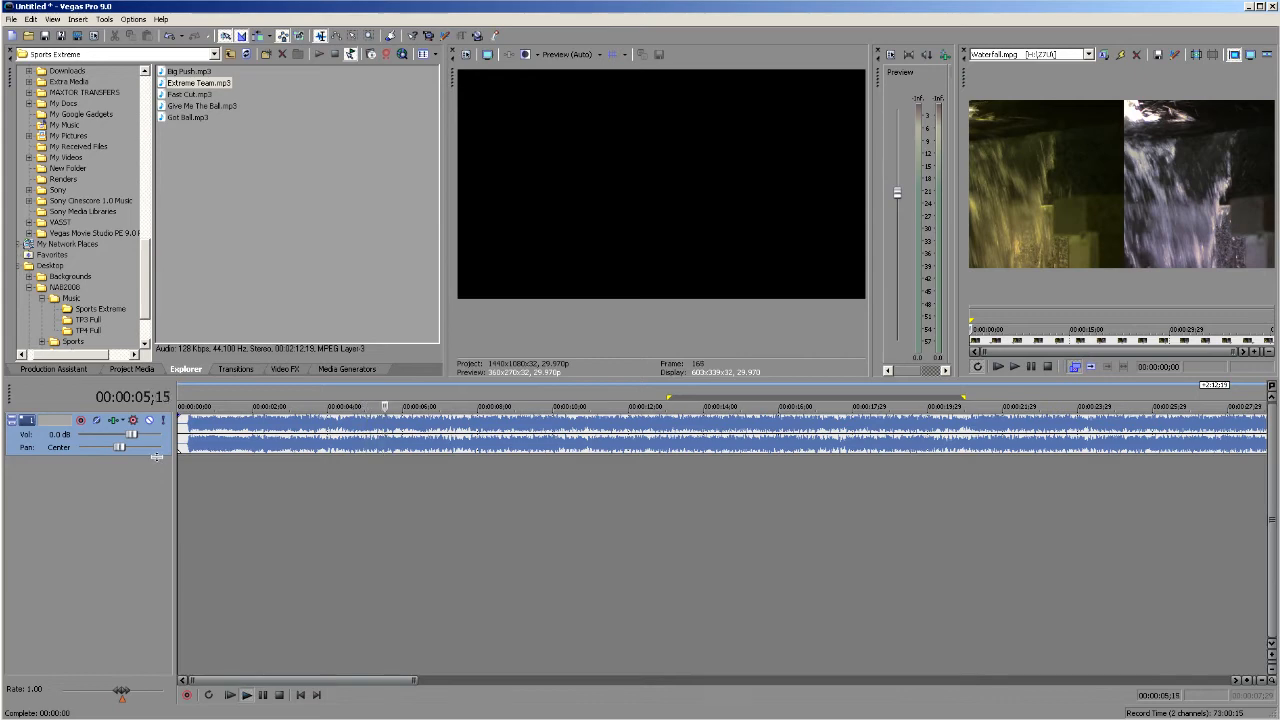
Step: Widen the mixer to show the Master meters and play the music from near its start
key(space)
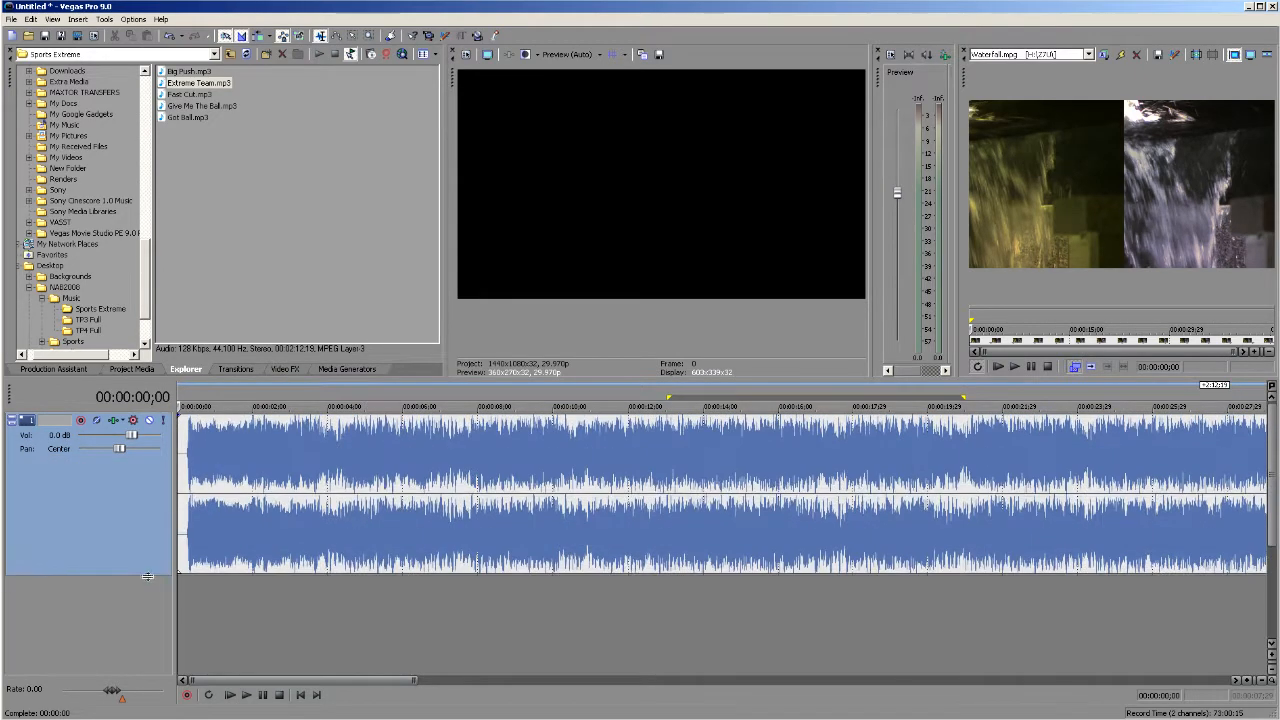
click(199, 570)
key(space)
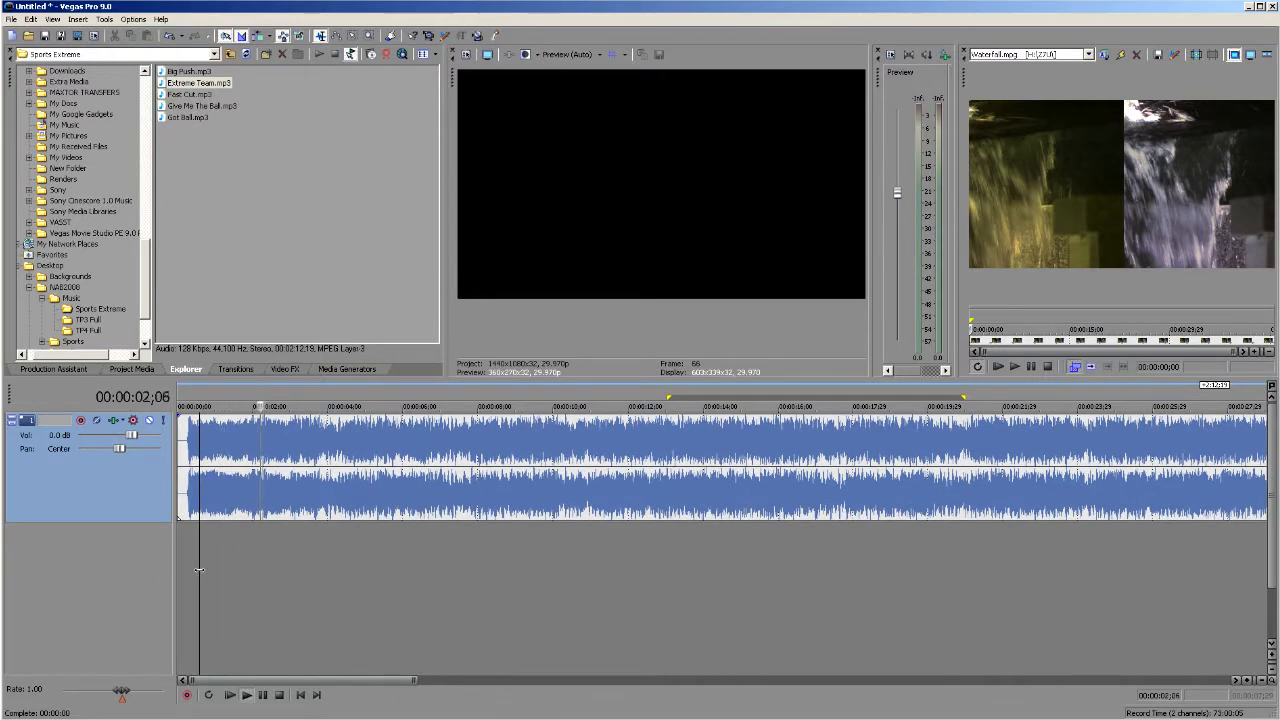
key(space)
drag(869, 299, 800, 310)
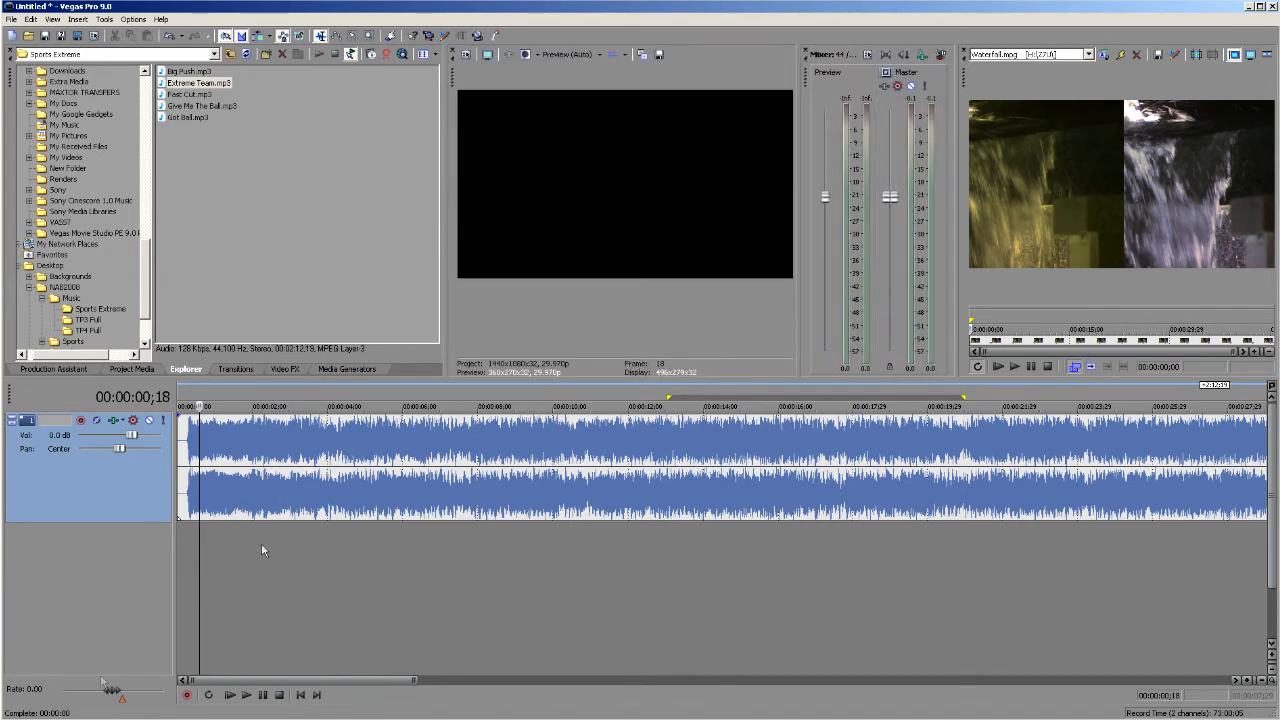
key(space)
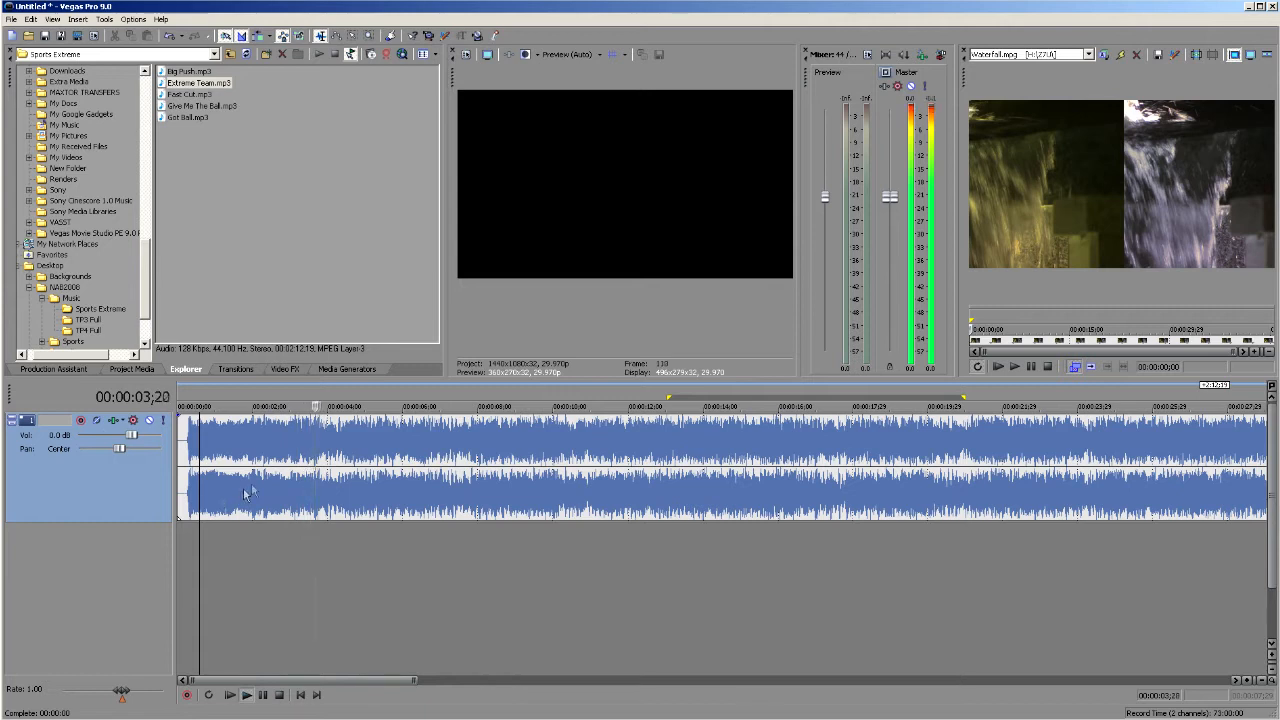
key(space)
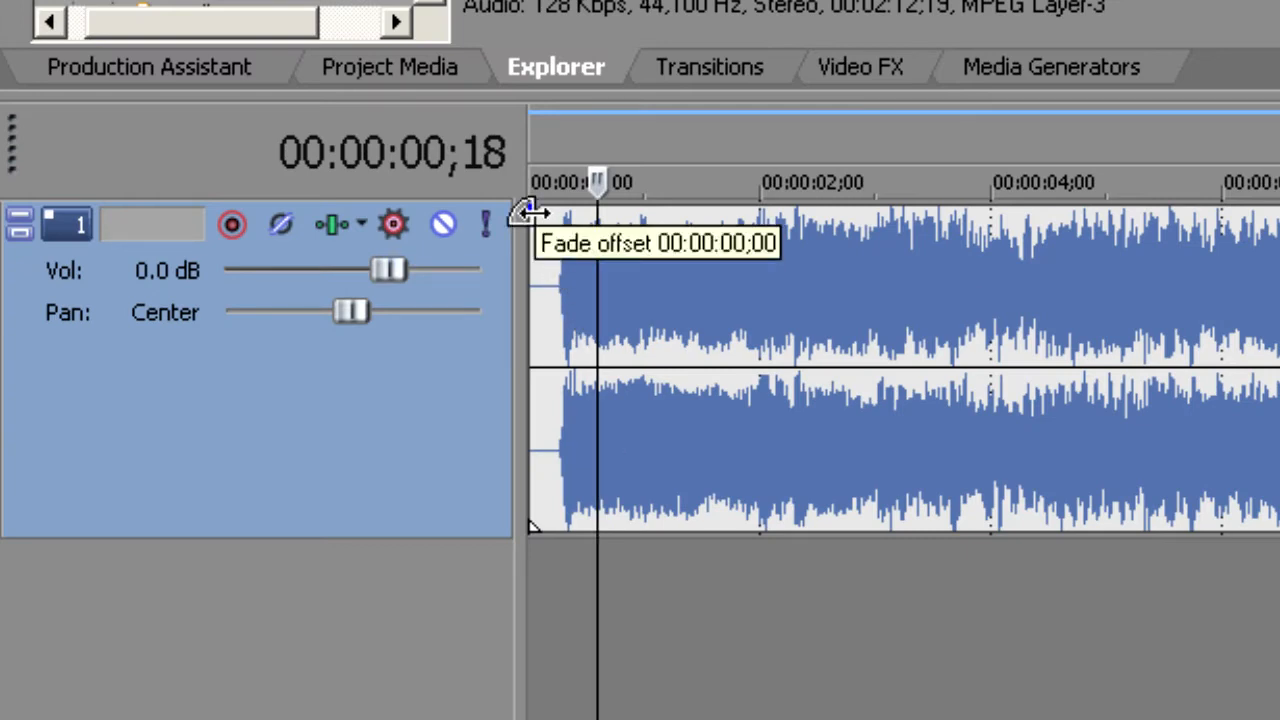
Step: Add a fade-in of about 3.4 seconds to the start of the music event and play it from the beginning
mouse_move(528, 212)
mouse_down()
mouse_move(726, 261)
mouse_move(923, 343)
mouse_up()
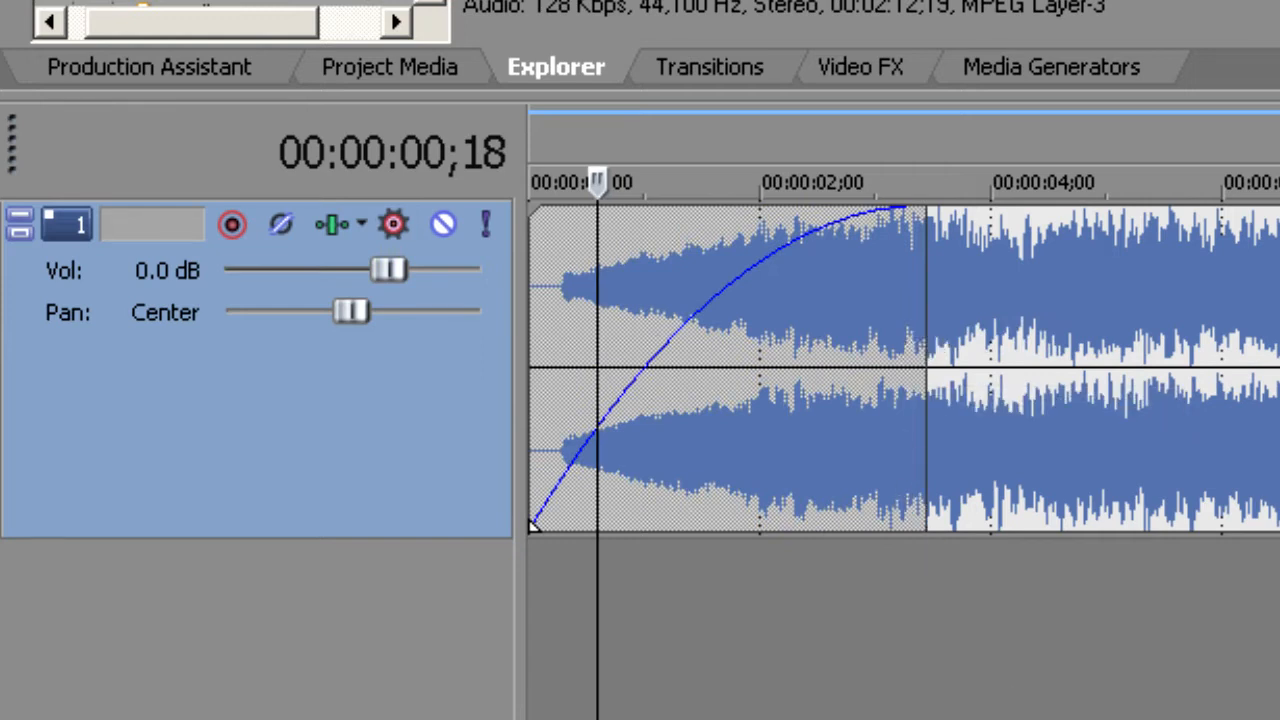
key(space)
key(ctrl+Home)
key(space)
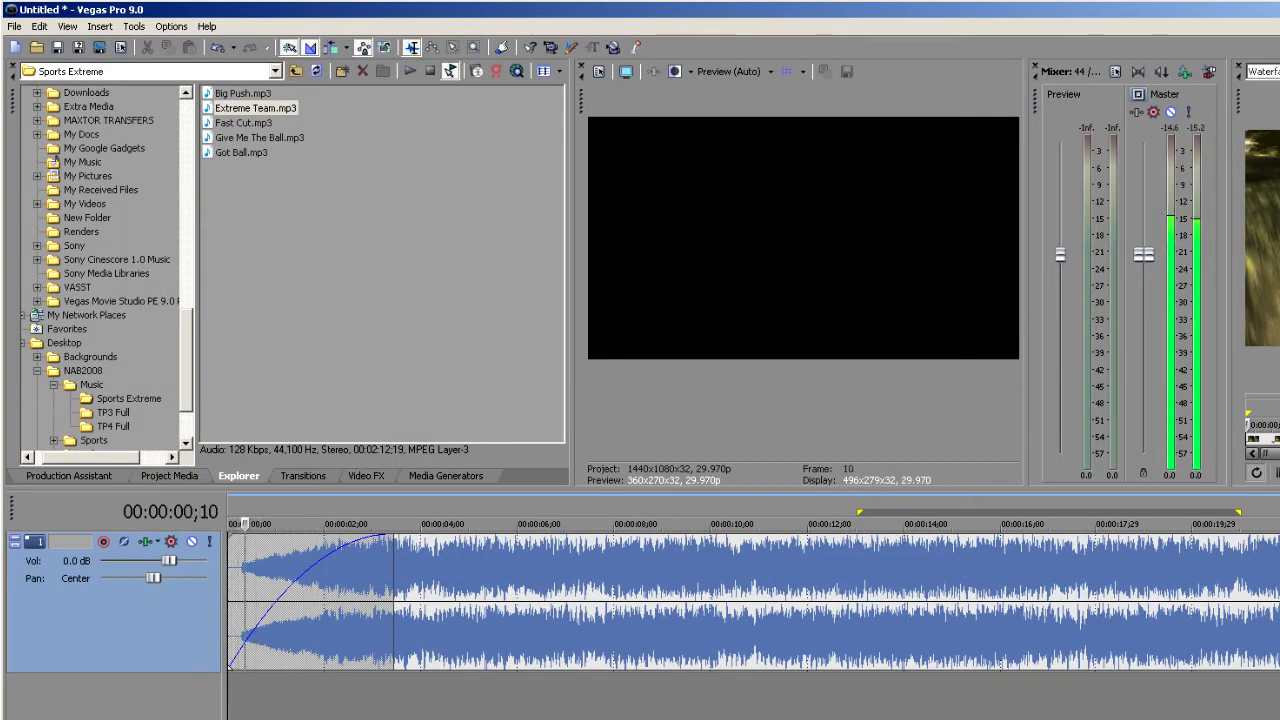
key(space)
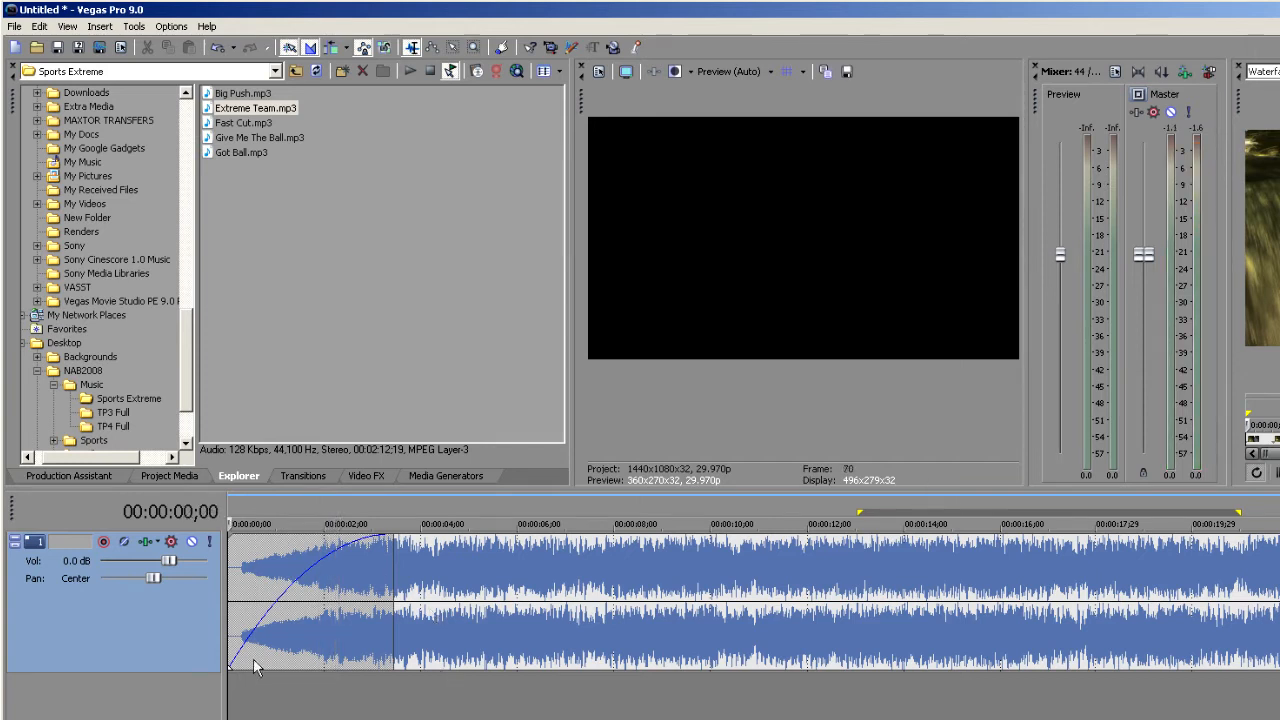
Step: Change the music event's fade-in to the slow-starting curve that steepens towards its end, and play it back
right_click(330, 598)
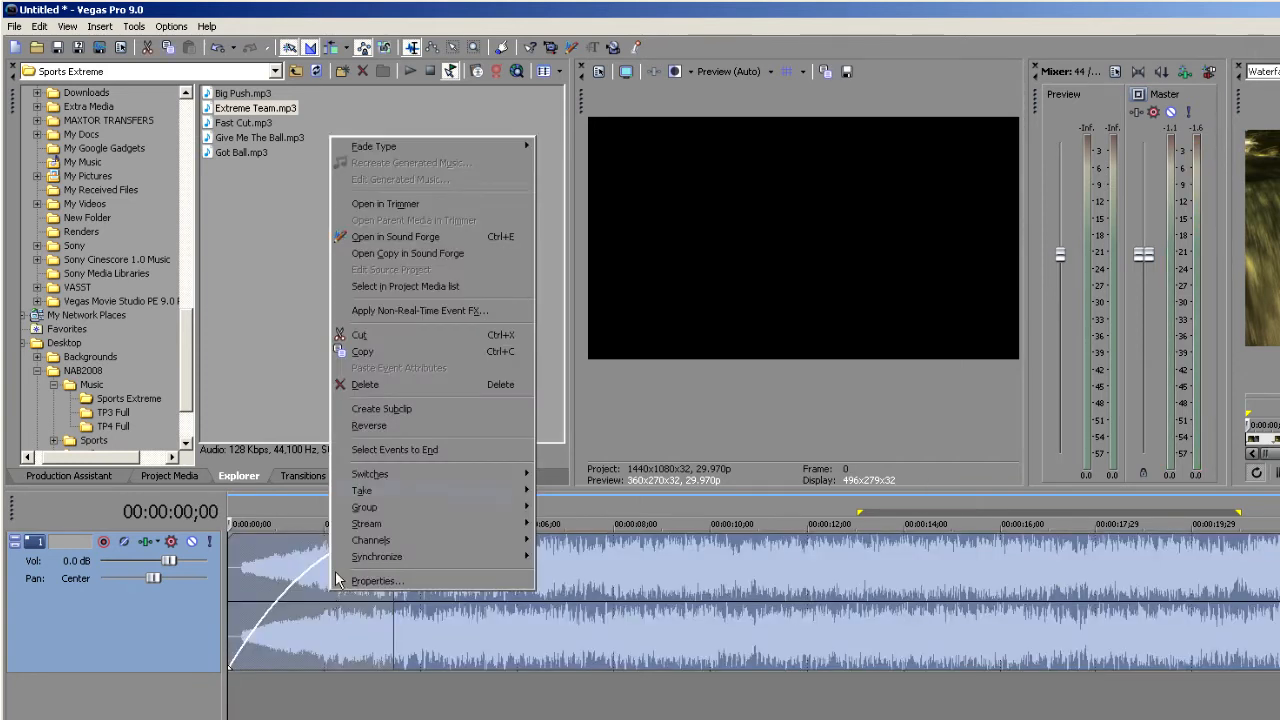
mouse_move(373, 146)
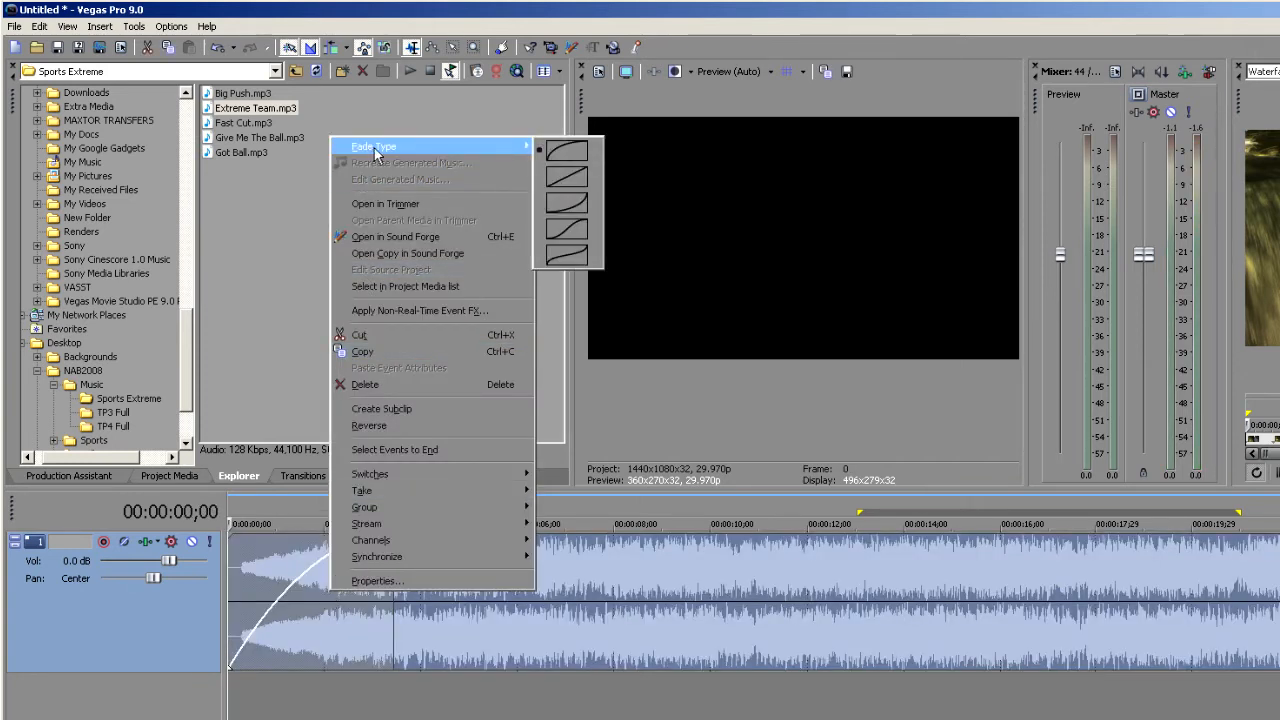
click(567, 204)
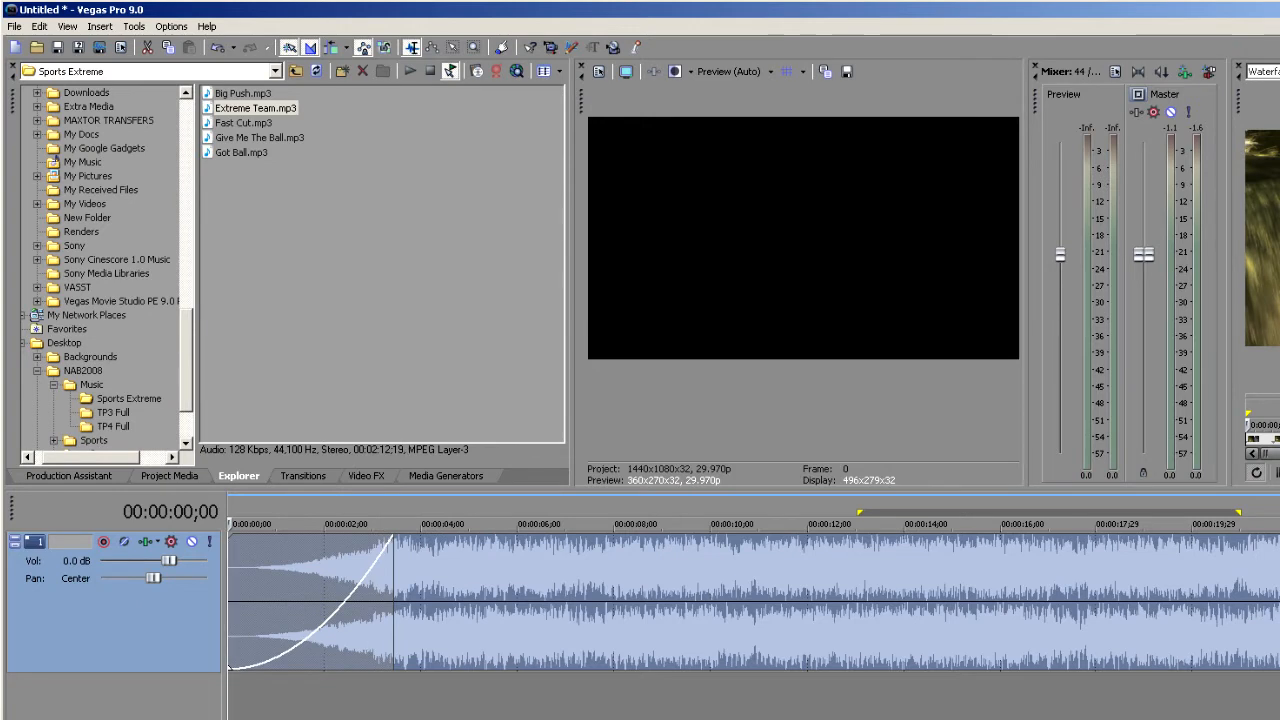
key(space)
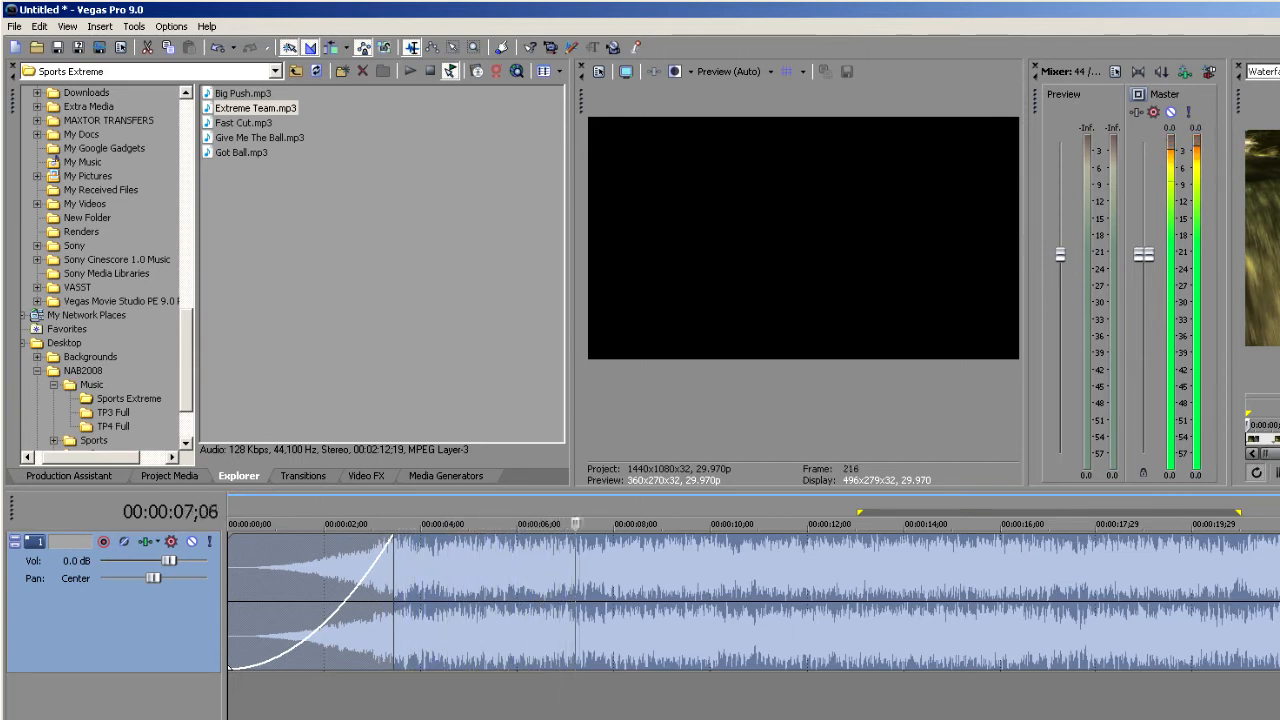
key(space)
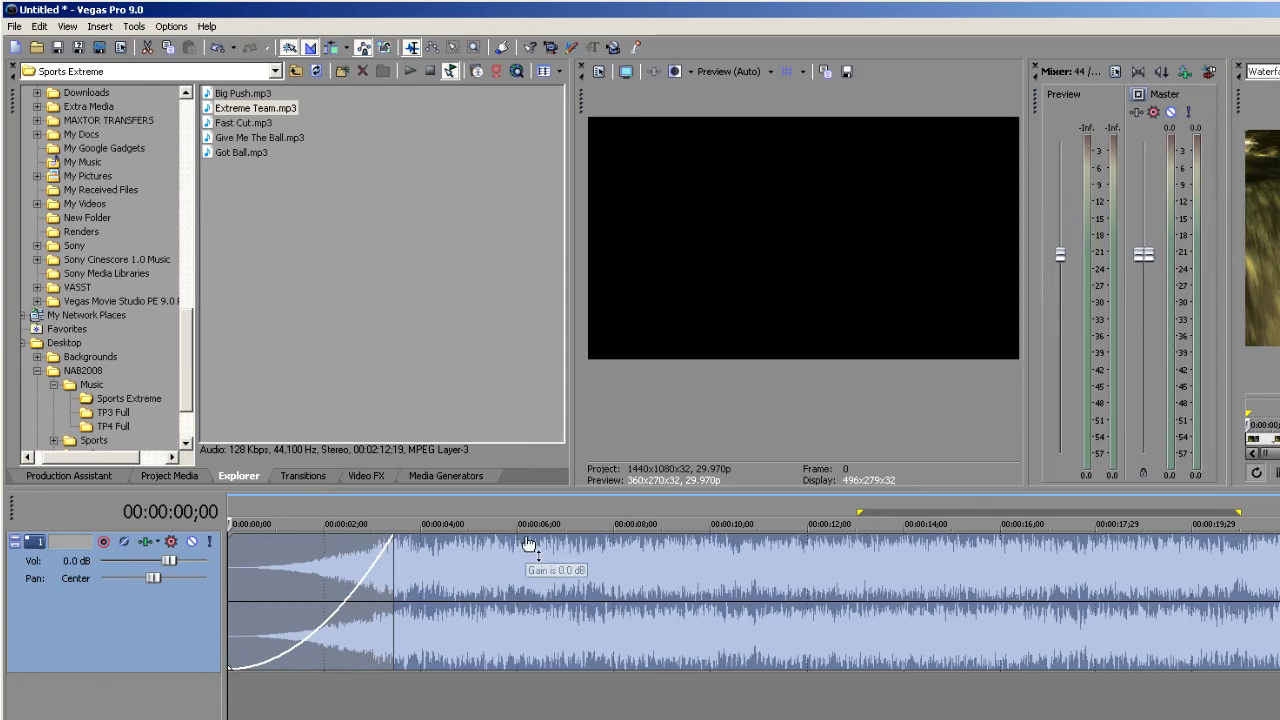
Step: Lower the music event's gain to about -5.5 dB and listen to the level during playback
drag(529, 544, 478, 611)
key(space)
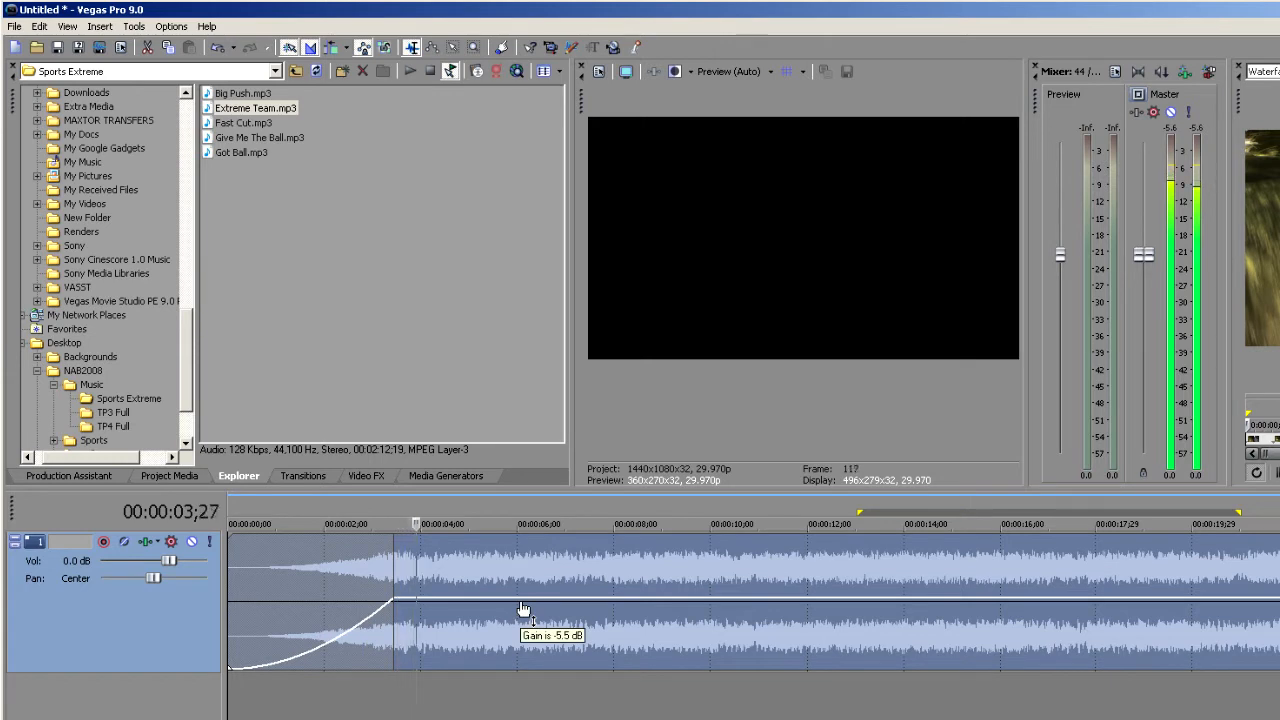
mouse_move(520, 606)
mouse_down()
mouse_move(503, 677)
mouse_move(533, 575)
mouse_move(543, 468)
mouse_move(532, 610)
mouse_up()
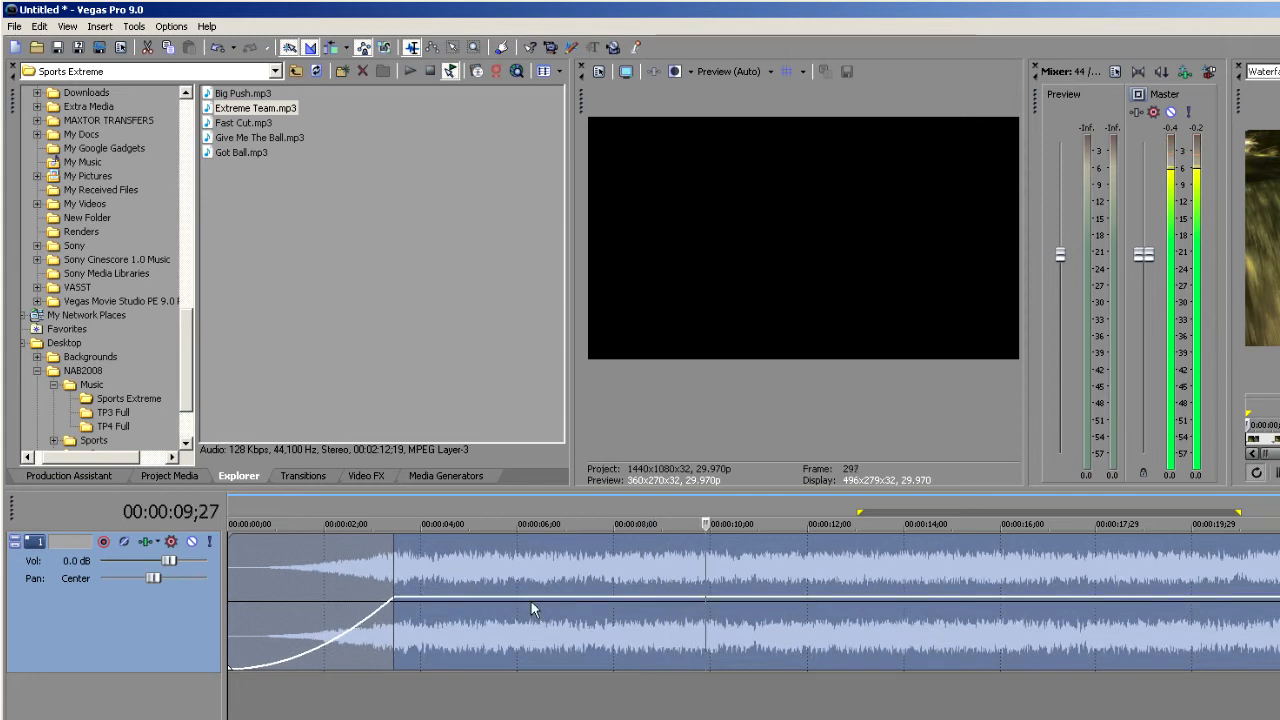
key(space)
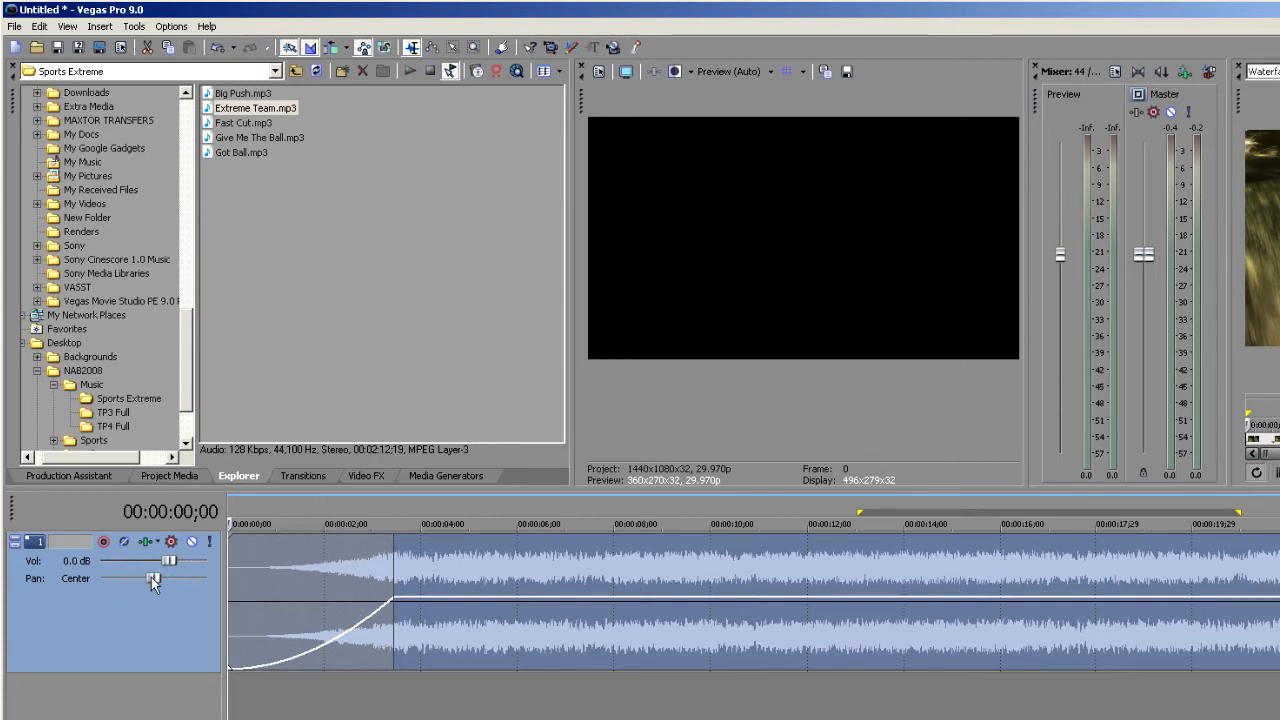
Step: During playback, pan the music track 100 % right and 100 % left, and reset its pan to Center
key(space)
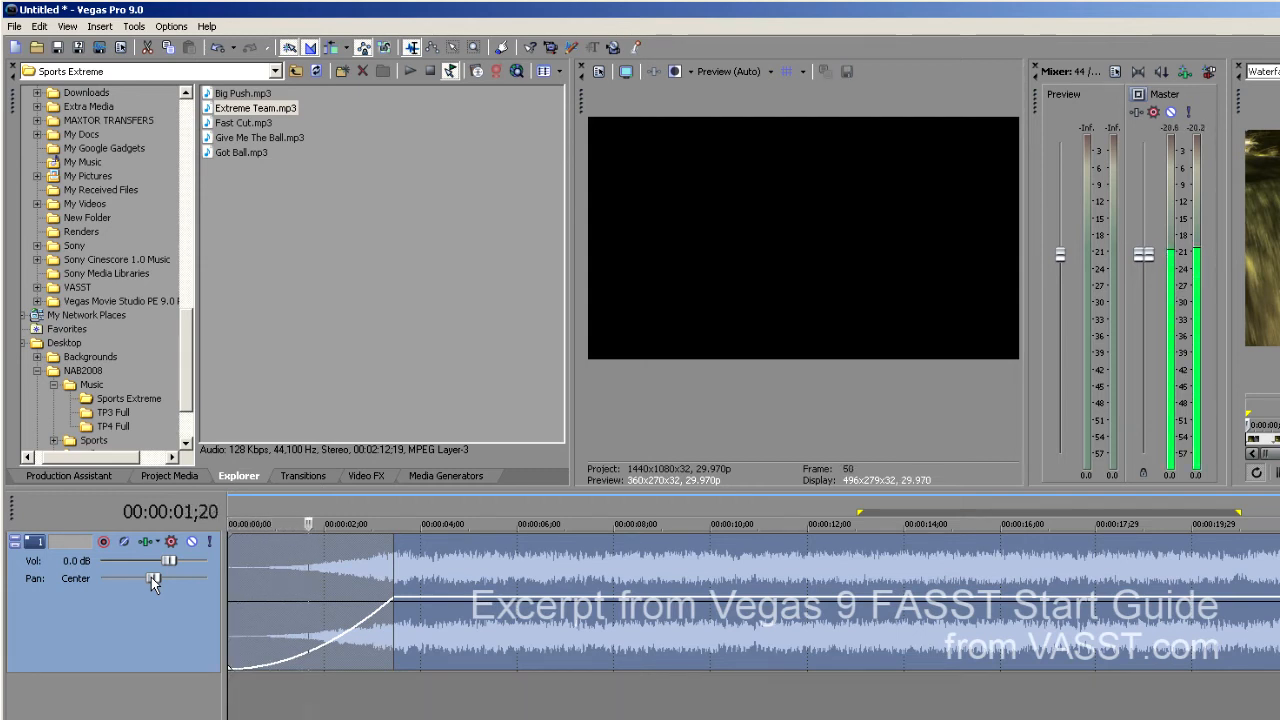
drag(151, 577, 203, 595)
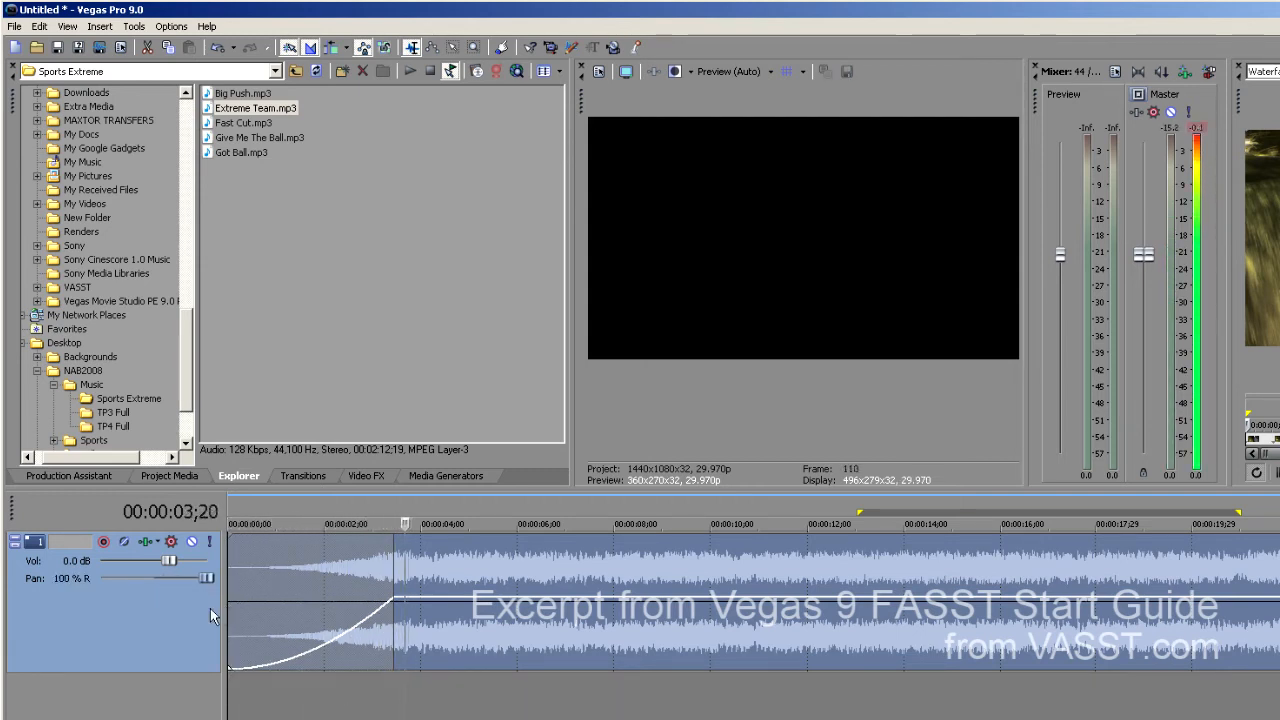
drag(206, 578, 38, 587)
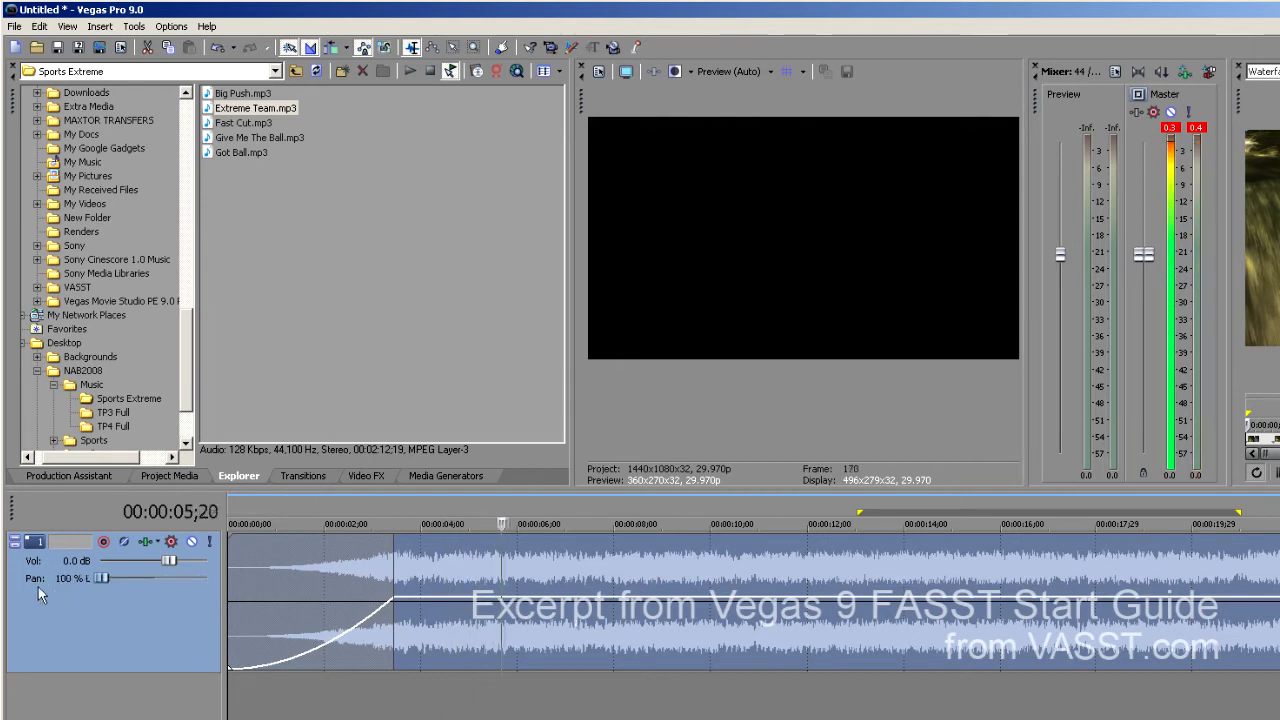
double_click(100, 577)
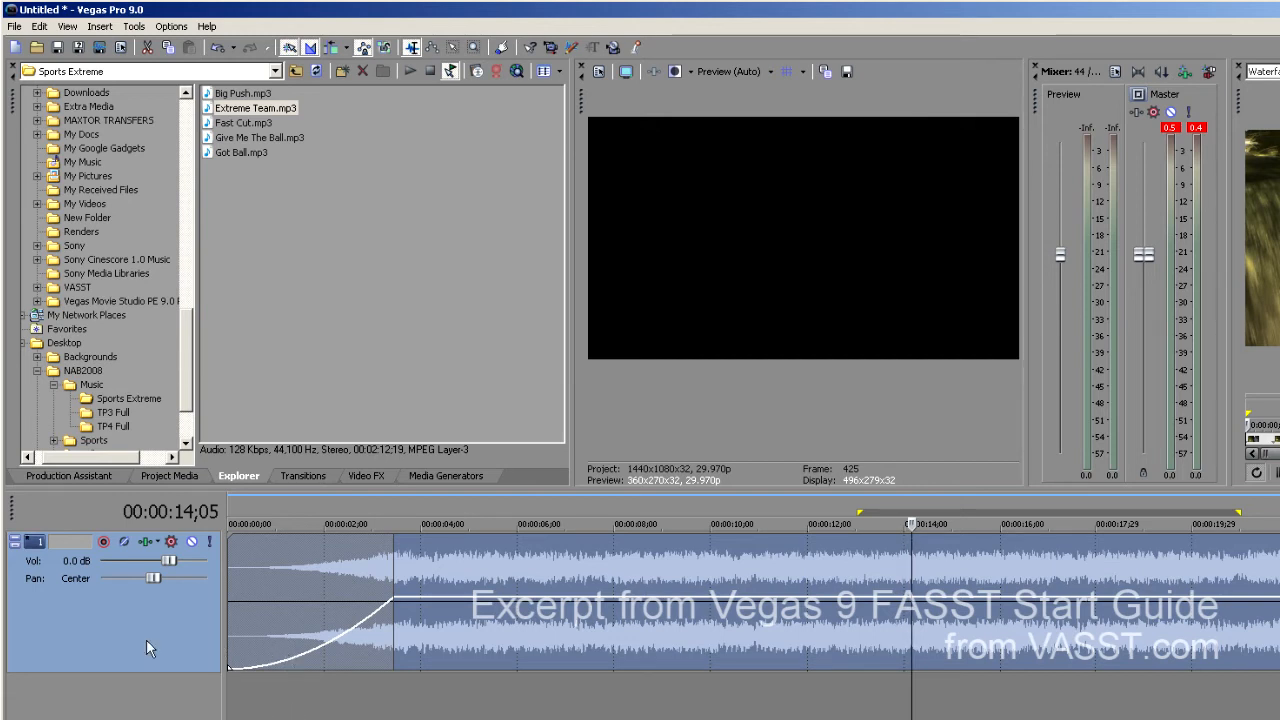
Step: Show the music track's volume envelope, add four points between about 5.5 and 8.4 seconds, and lower the middle section to about -11.4 dB
key(v)
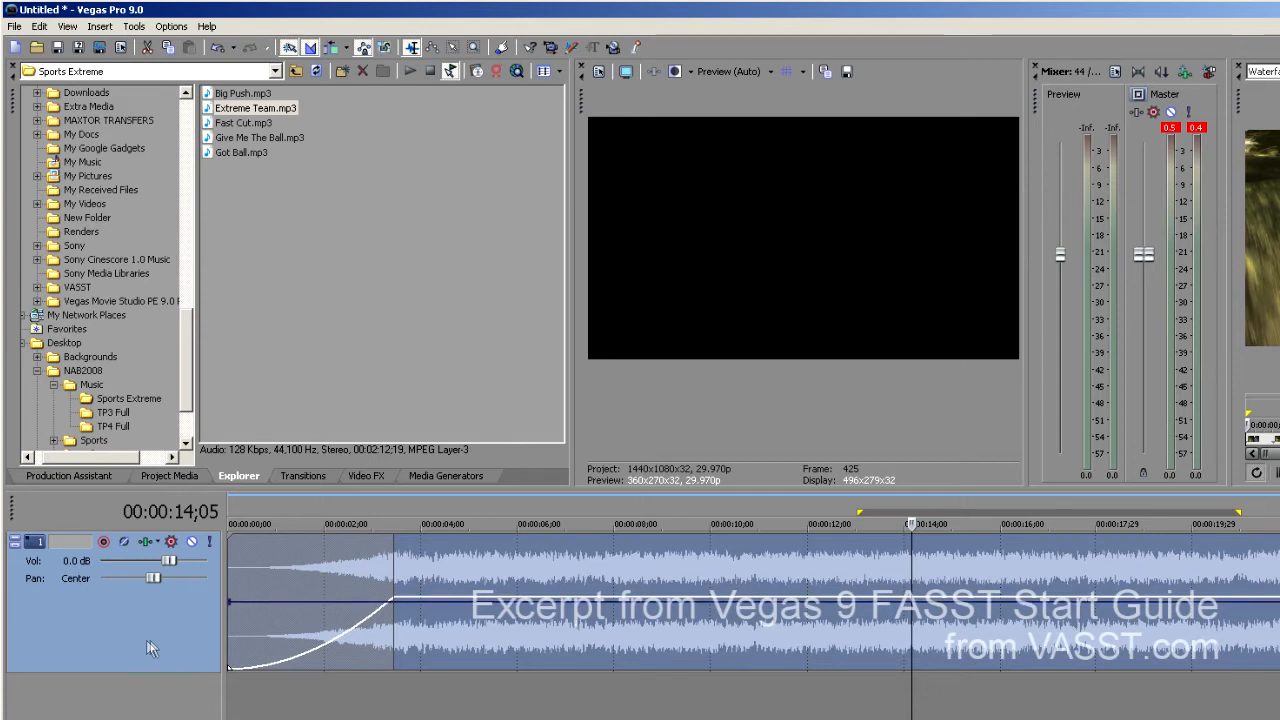
double_click(495, 606)
click(510, 610)
click(597, 615)
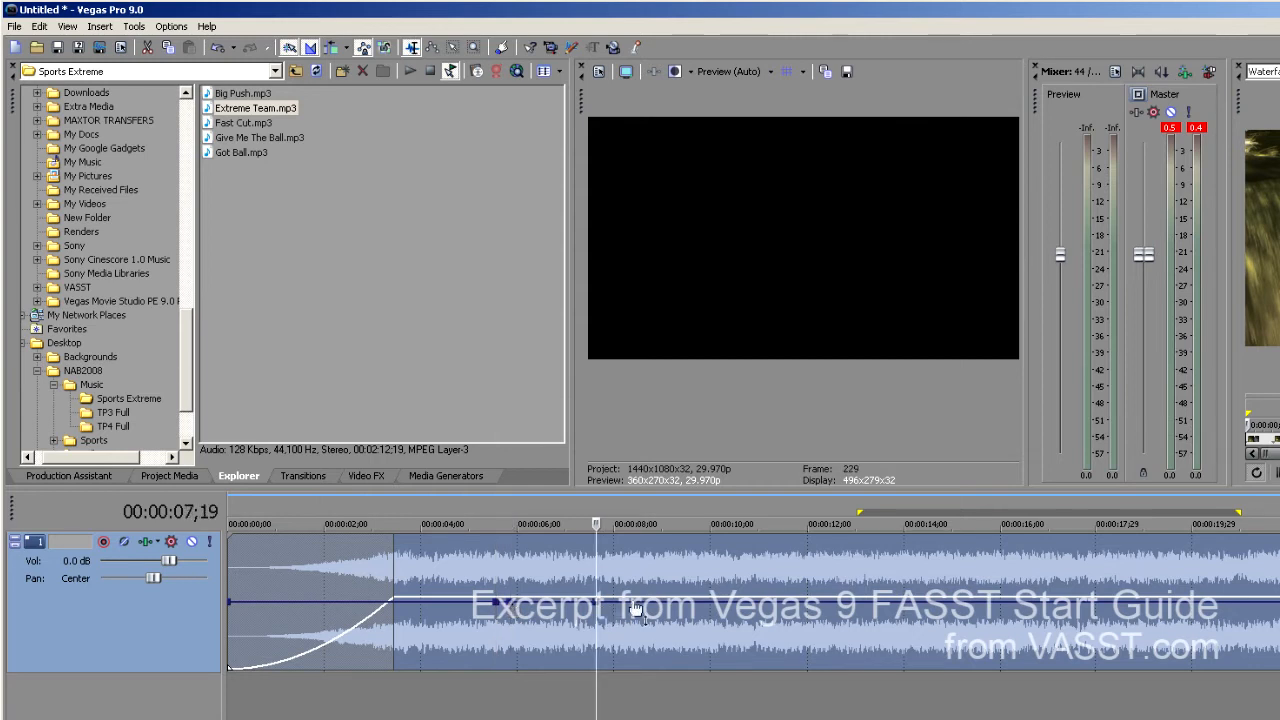
click(635, 612)
drag(582, 612, 575, 652)
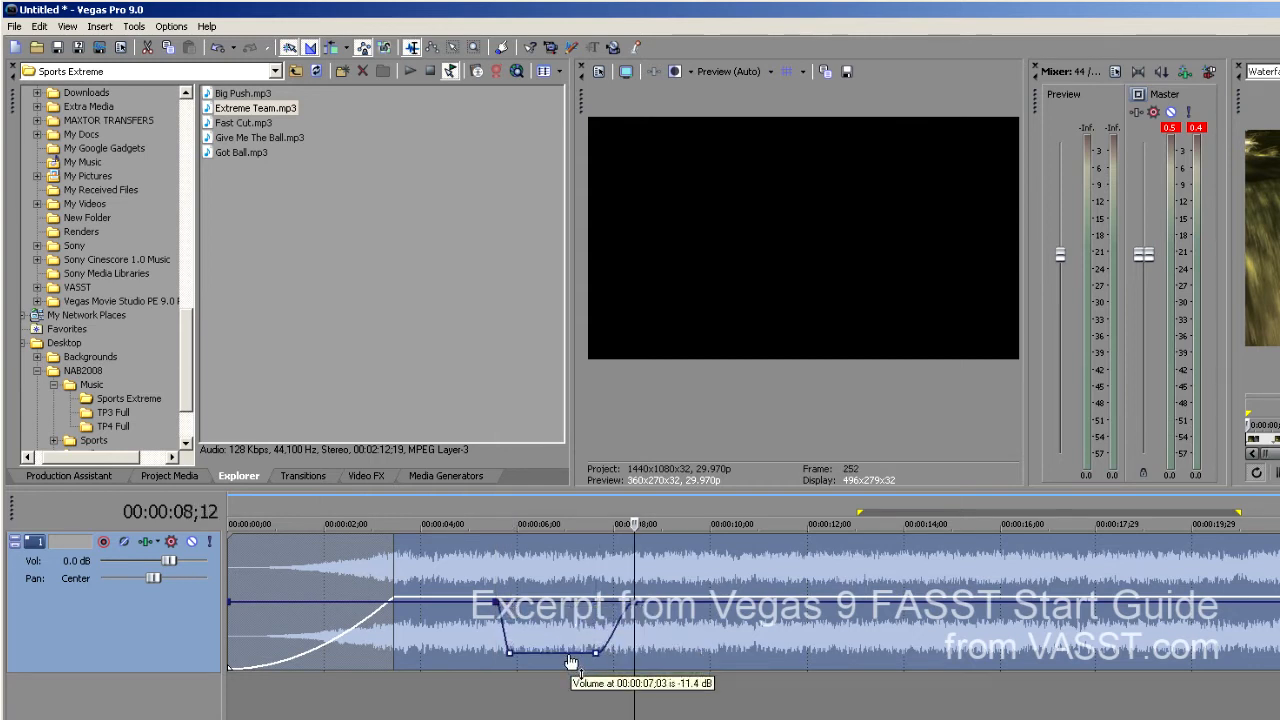
Step: Play the music from about 5 seconds to hear the dip in the volume envelope
click(463, 690)
key(space)
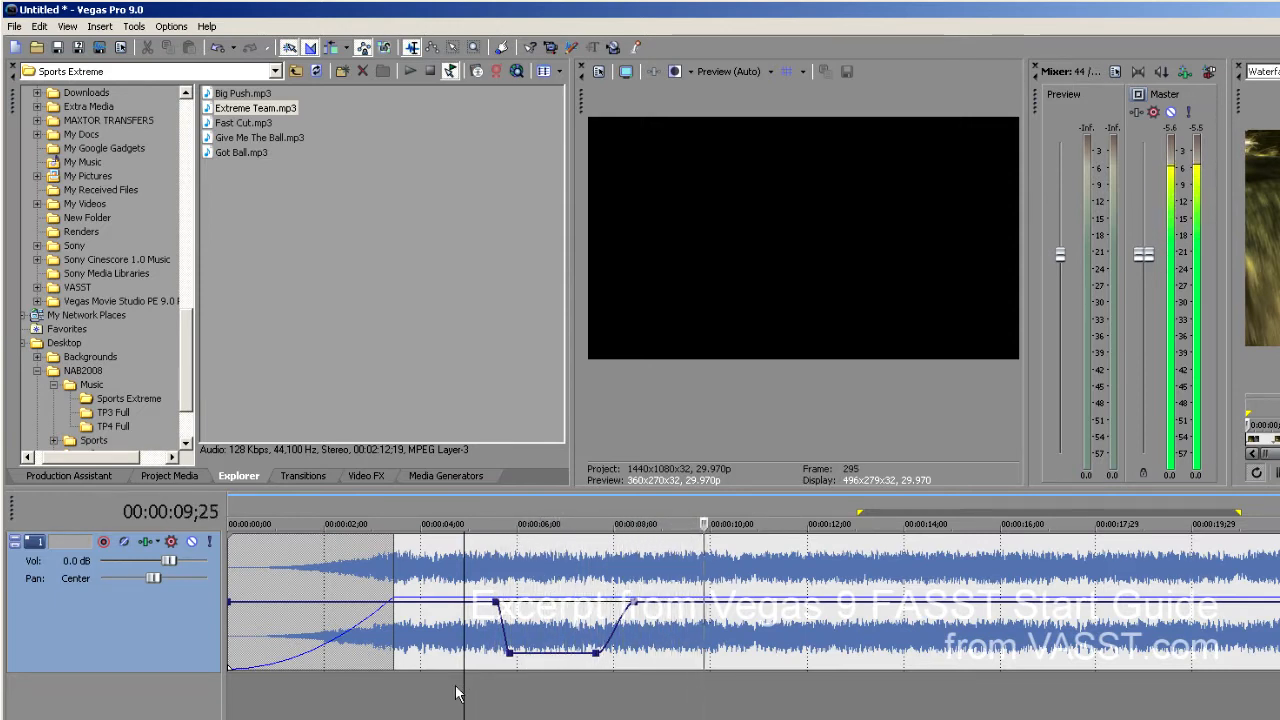
key(space)
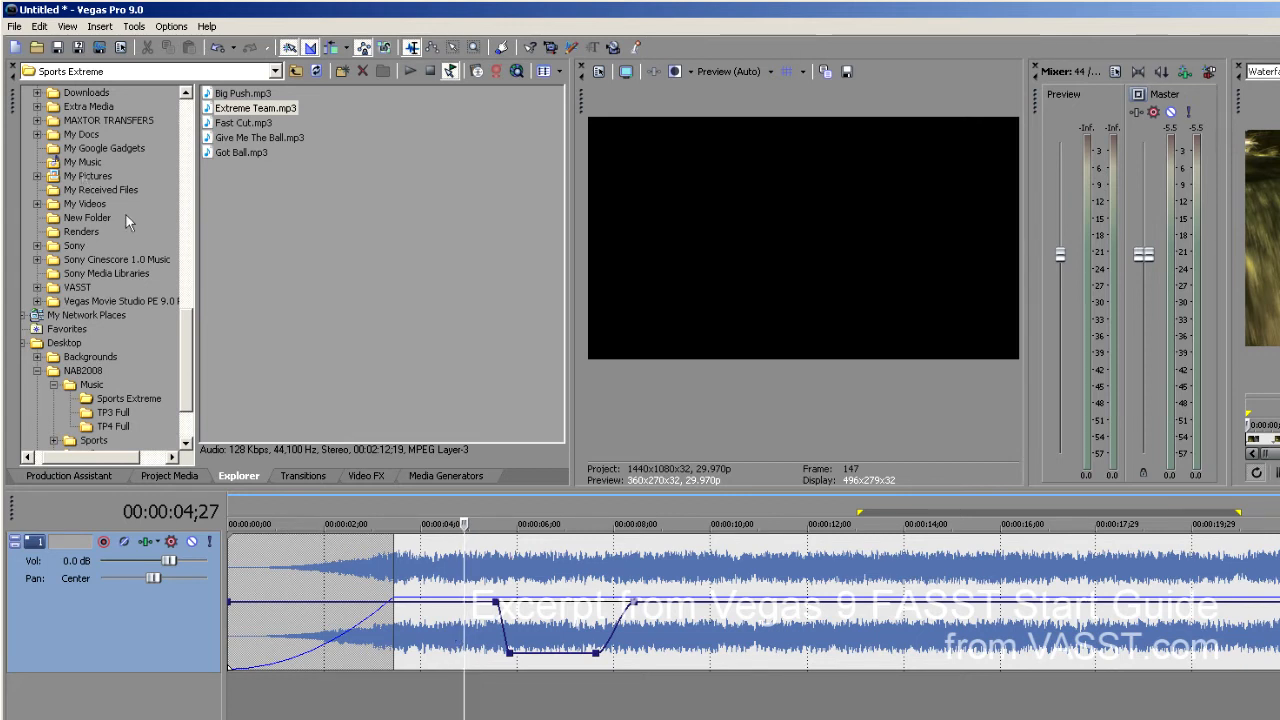
Step: Open the Mixing Console, enlarge its window, and play the music from about 3 seconds
click(67, 30)
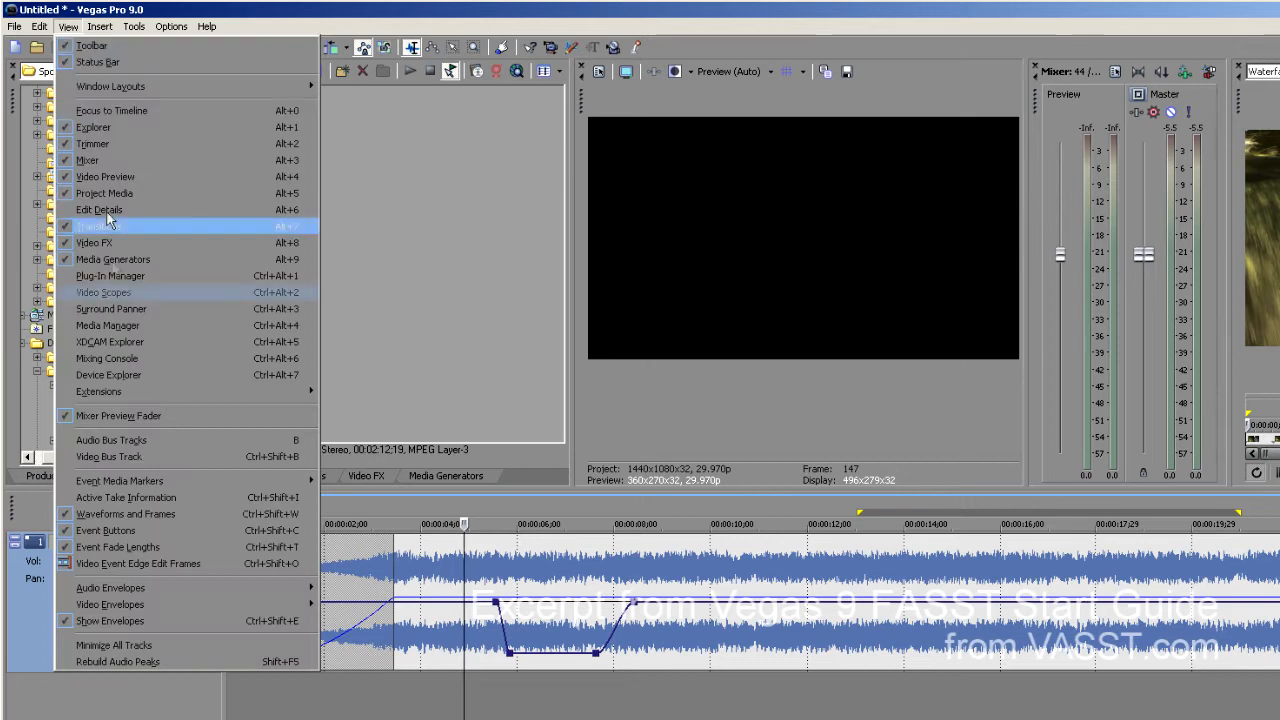
click(147, 360)
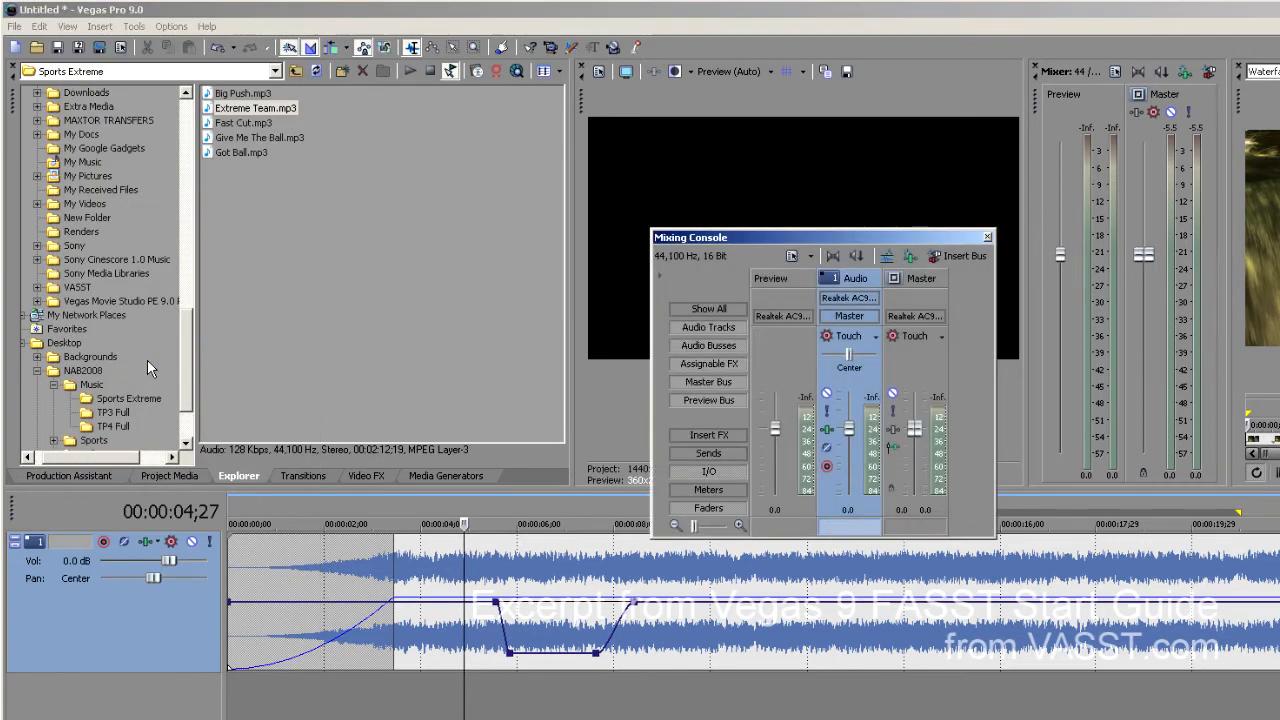
drag(657, 238, 142, 228)
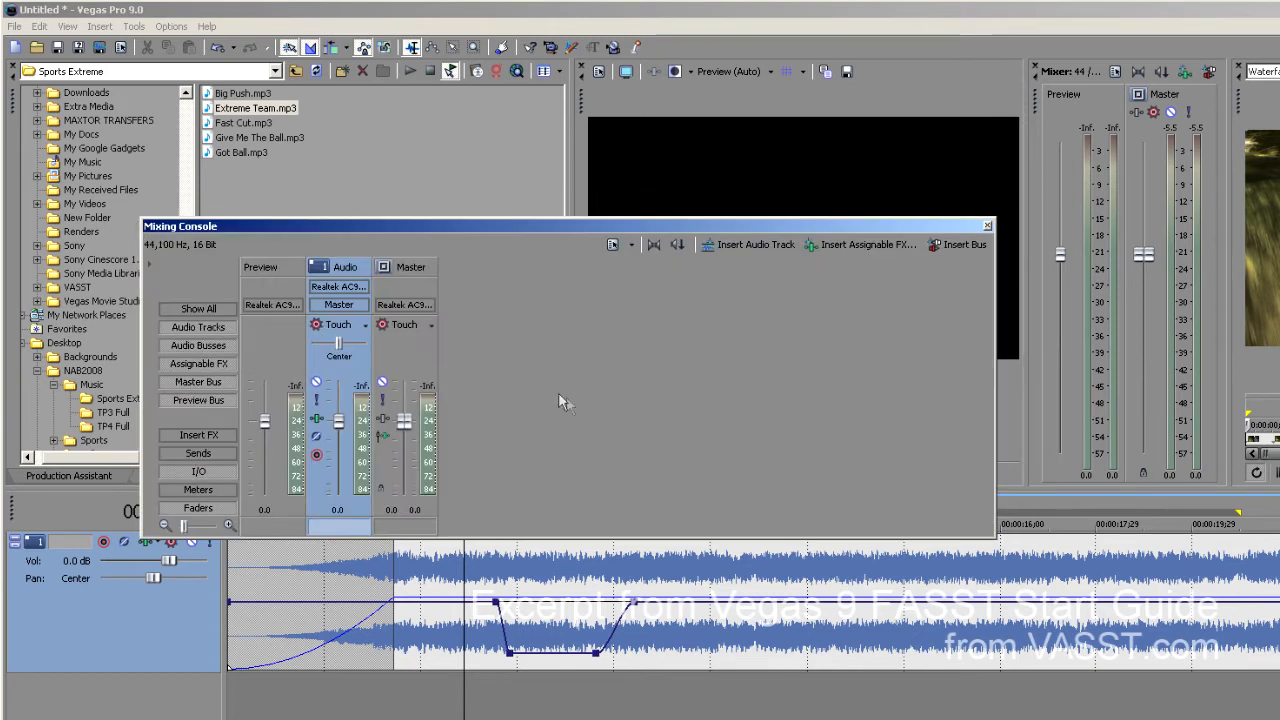
click(371, 690)
key(space)
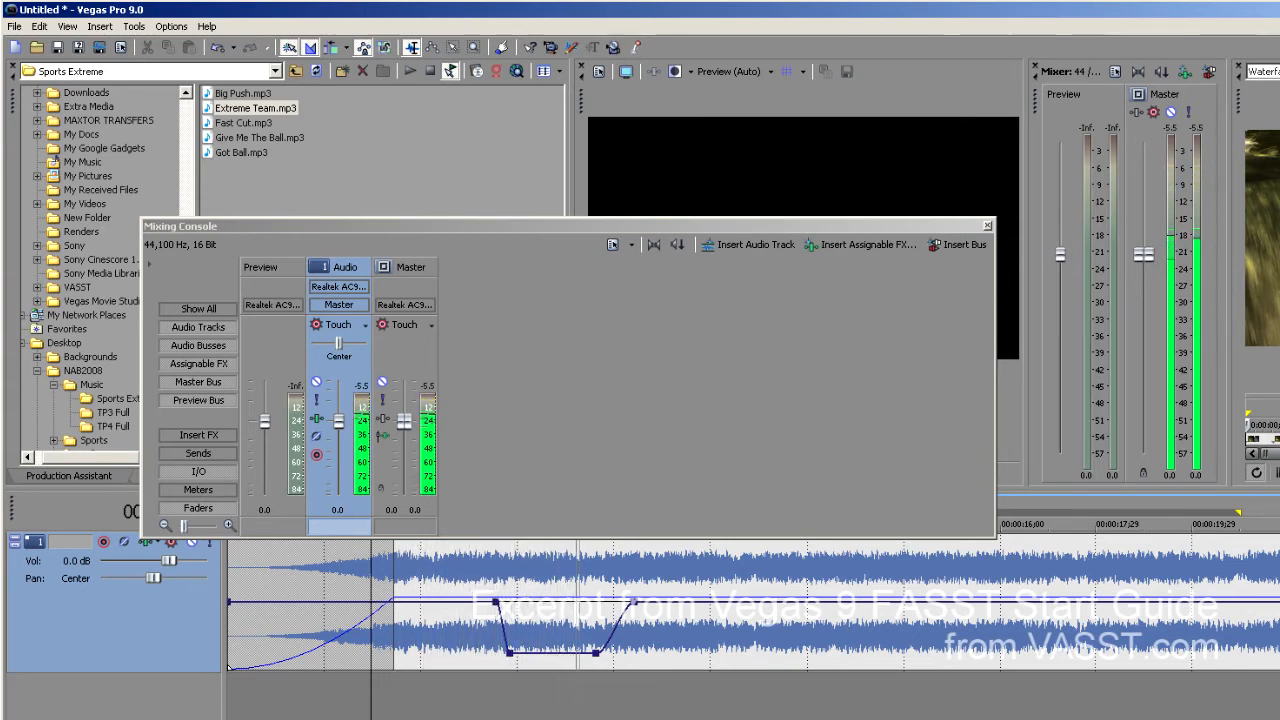
Step: Add five new audio tracks to the project while the music plays
key(ctrl+q)
key(ctrl+q)
key(ctrl+q)
key(ctrl+q)
key(ctrl+q)
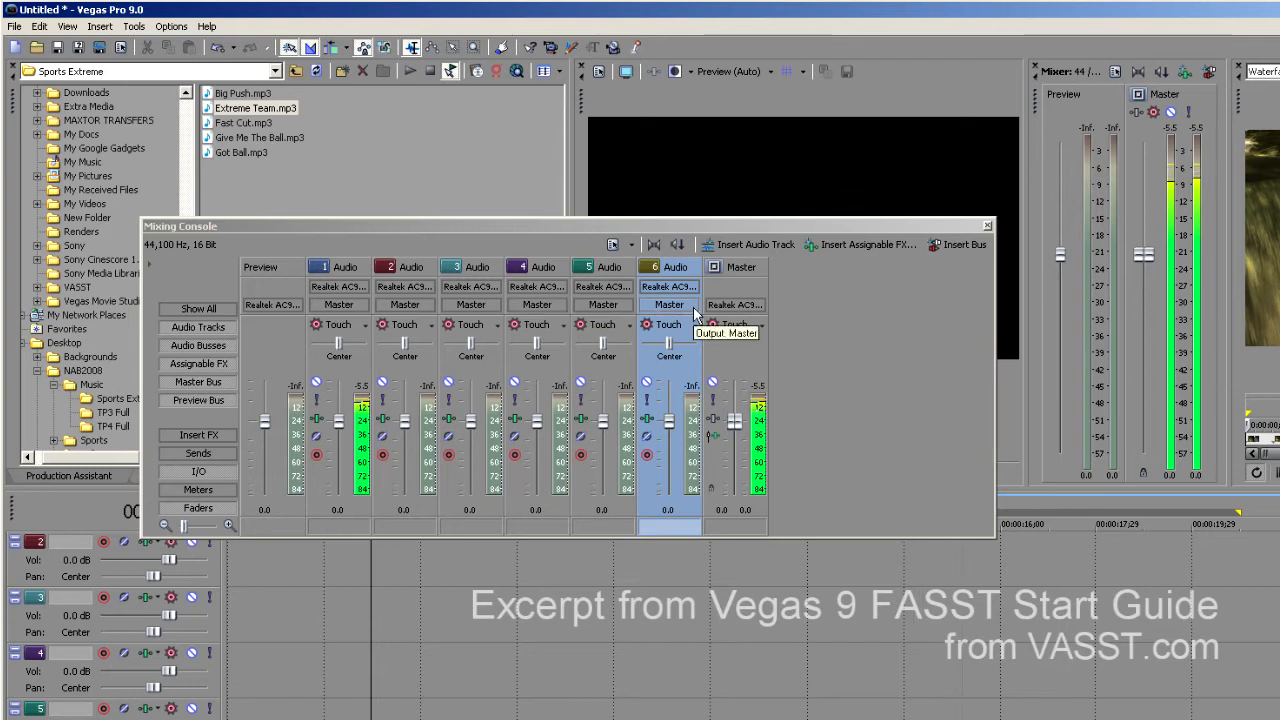
Step: Lower the Master fader in the Mixing Console to -26.0 dB during playback
click(737, 430)
scroll(736, 431, down, 10)
scroll(736, 431, down, 8)
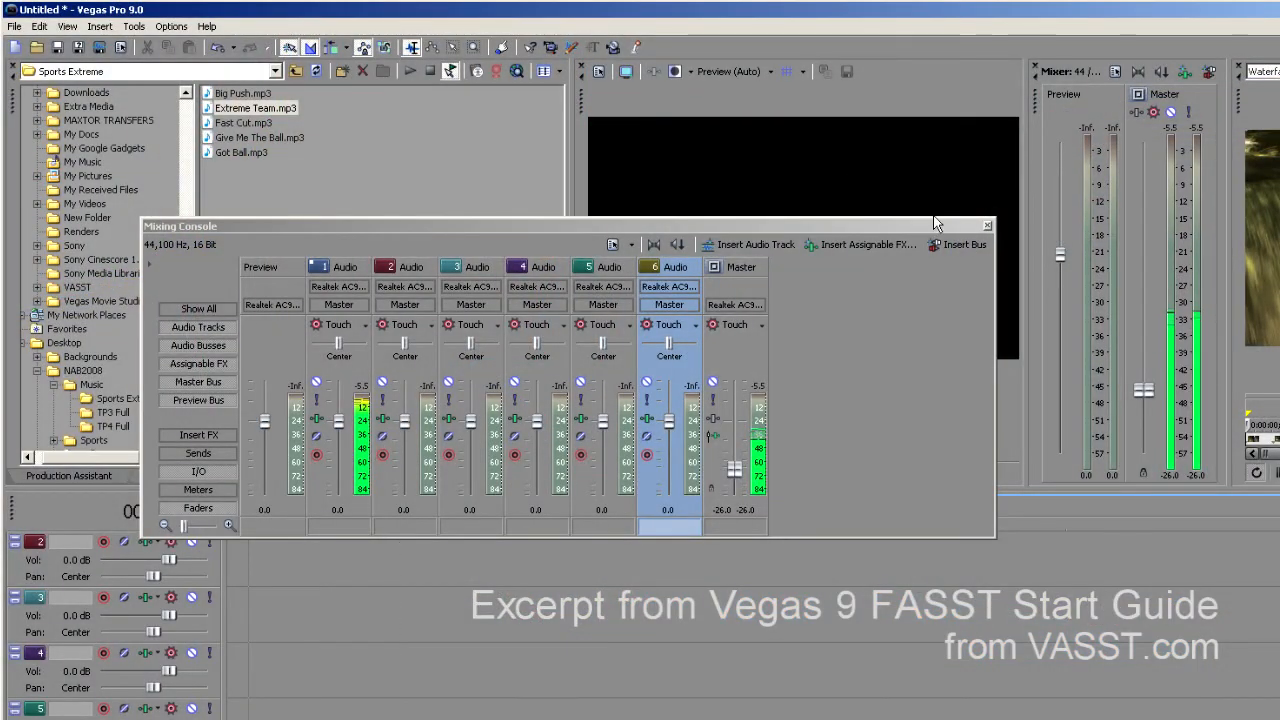
click(658, 657)
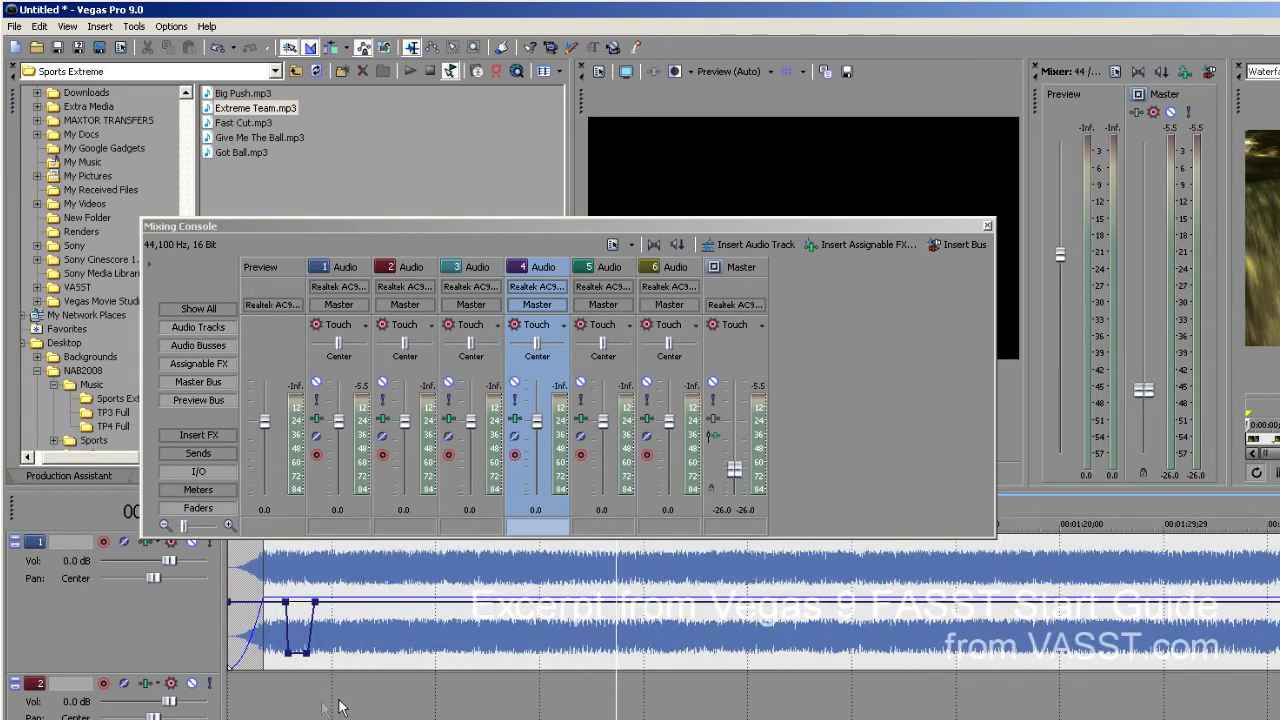
Step: Play from about 7 seconds with the Master fader raised to -1.7 dB, and close the Mixing Console
click(302, 714)
key(space)
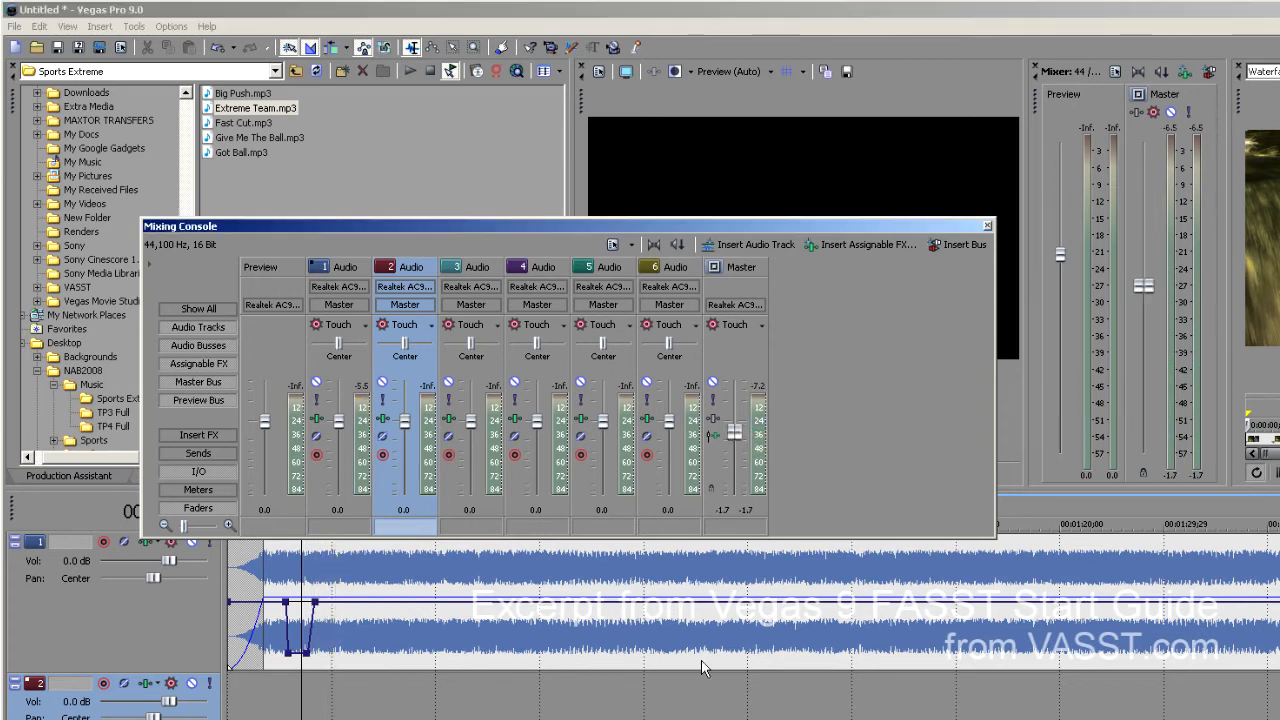
click(987, 226)
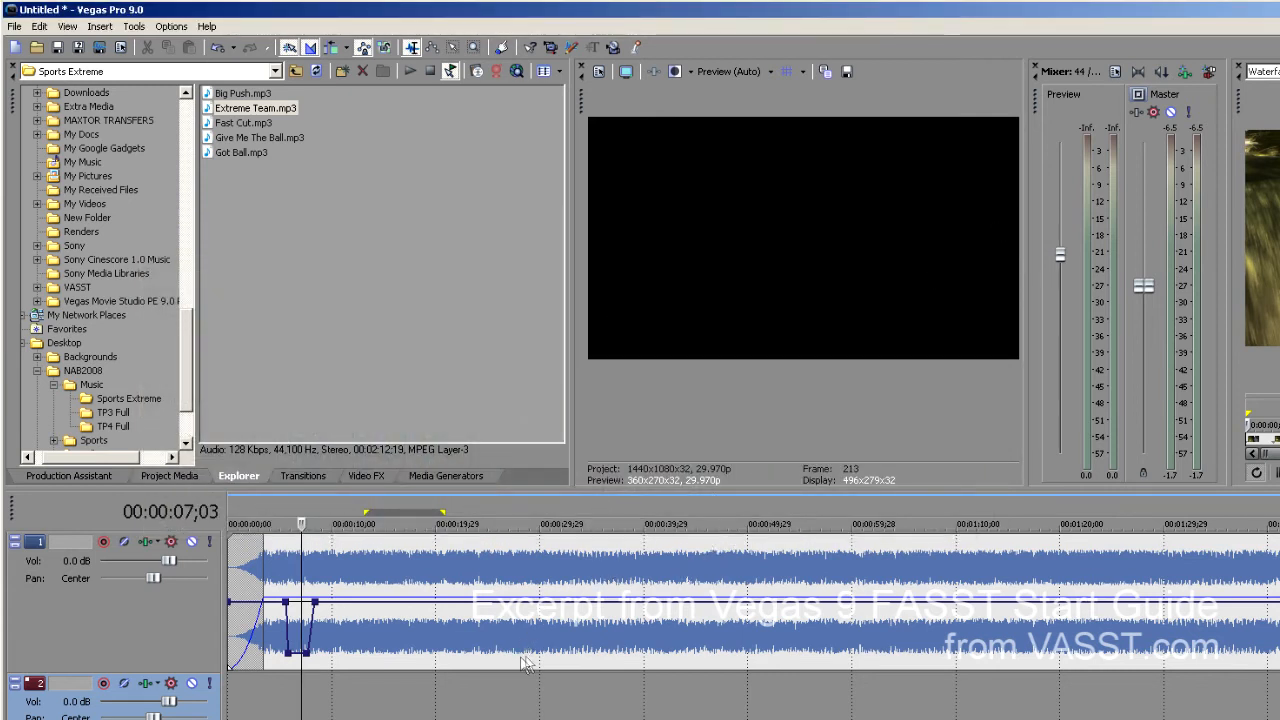
Step: Open Track 1's audio effects and look through the Track Noise Gate, Track EQ and Track Compressor settings
click(144, 542)
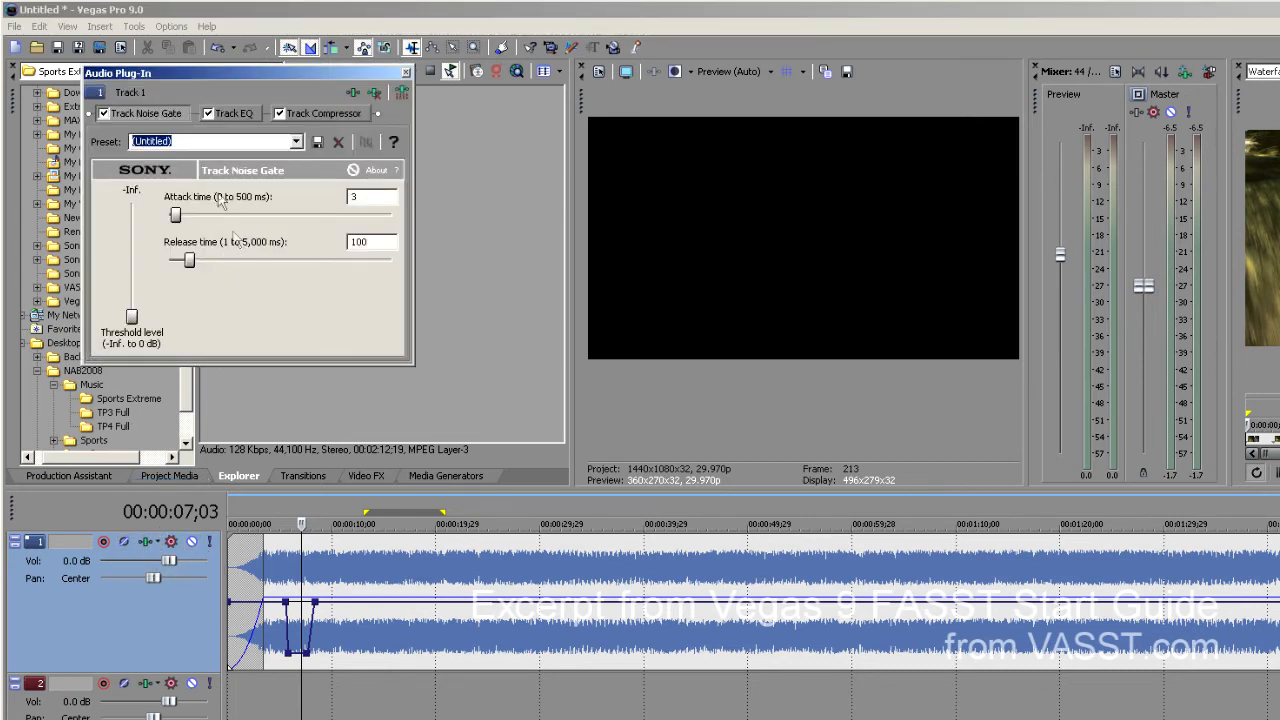
click(236, 114)
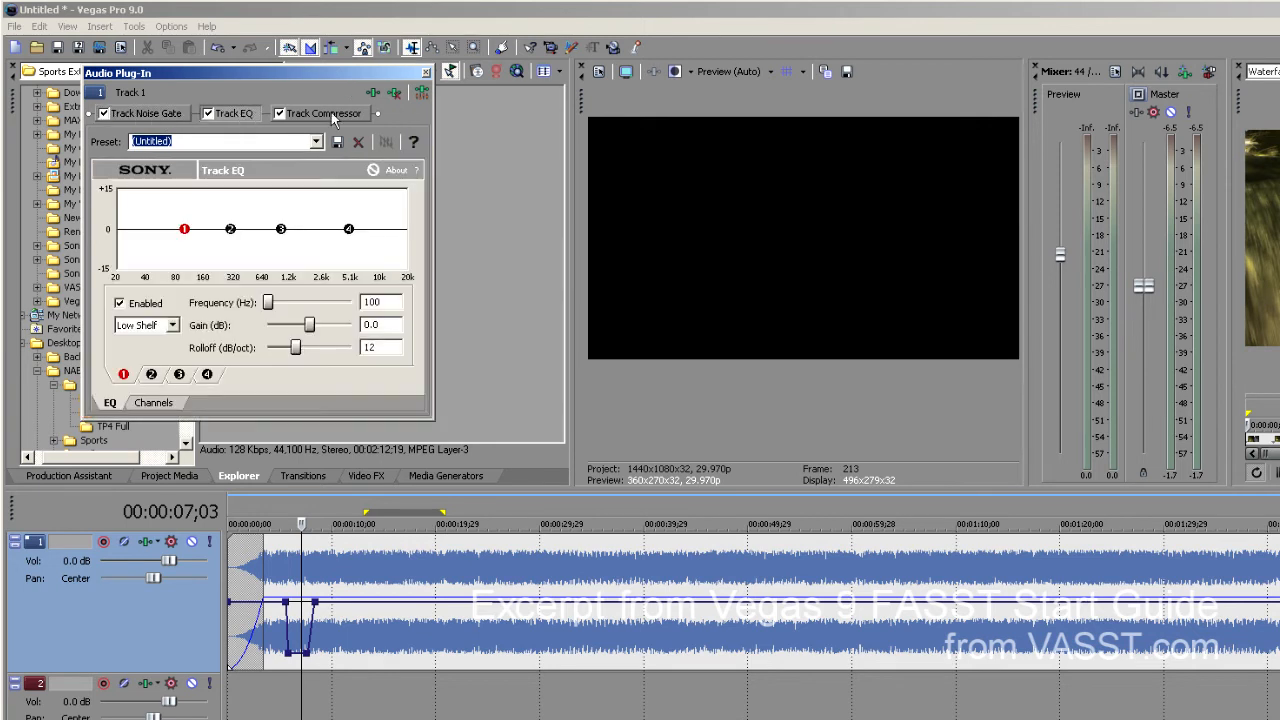
click(332, 115)
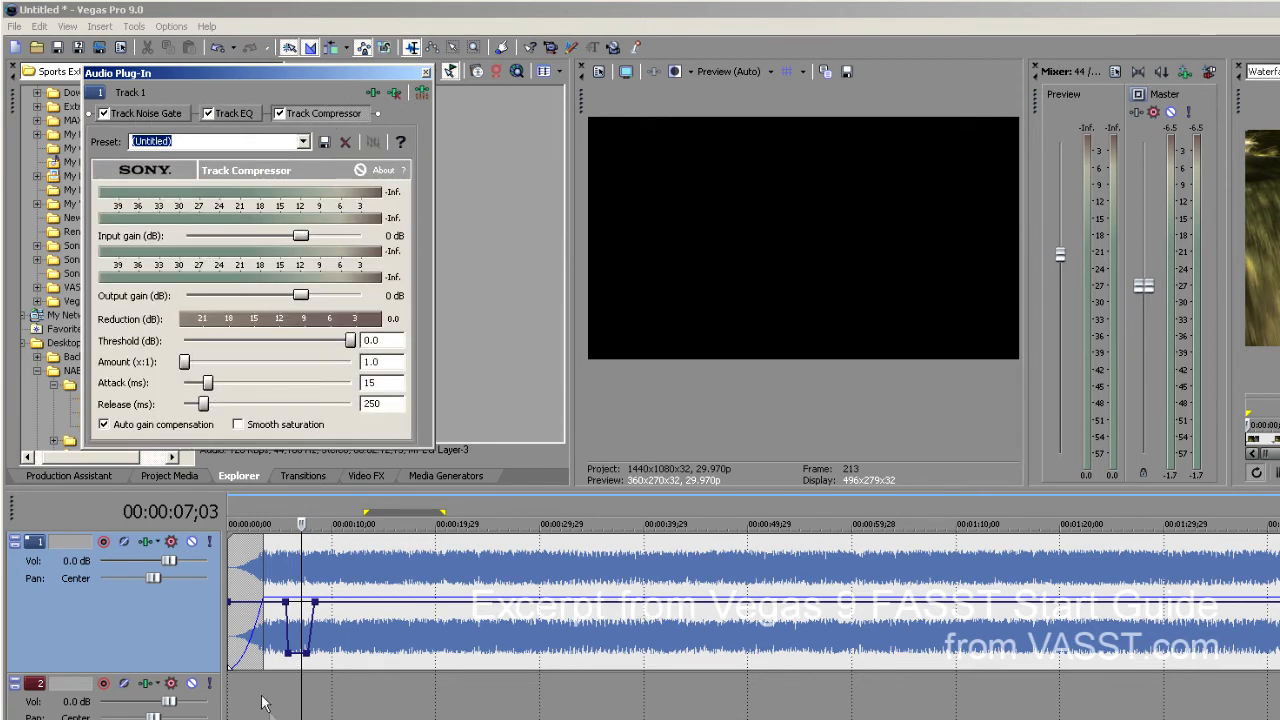
Step: Play from about 10 seconds and shape Track EQ: band 1 -Inf. at about 246 Hz, band 3 lowered, band 4 4.9 dB at 3,575 Hz
click(338, 713)
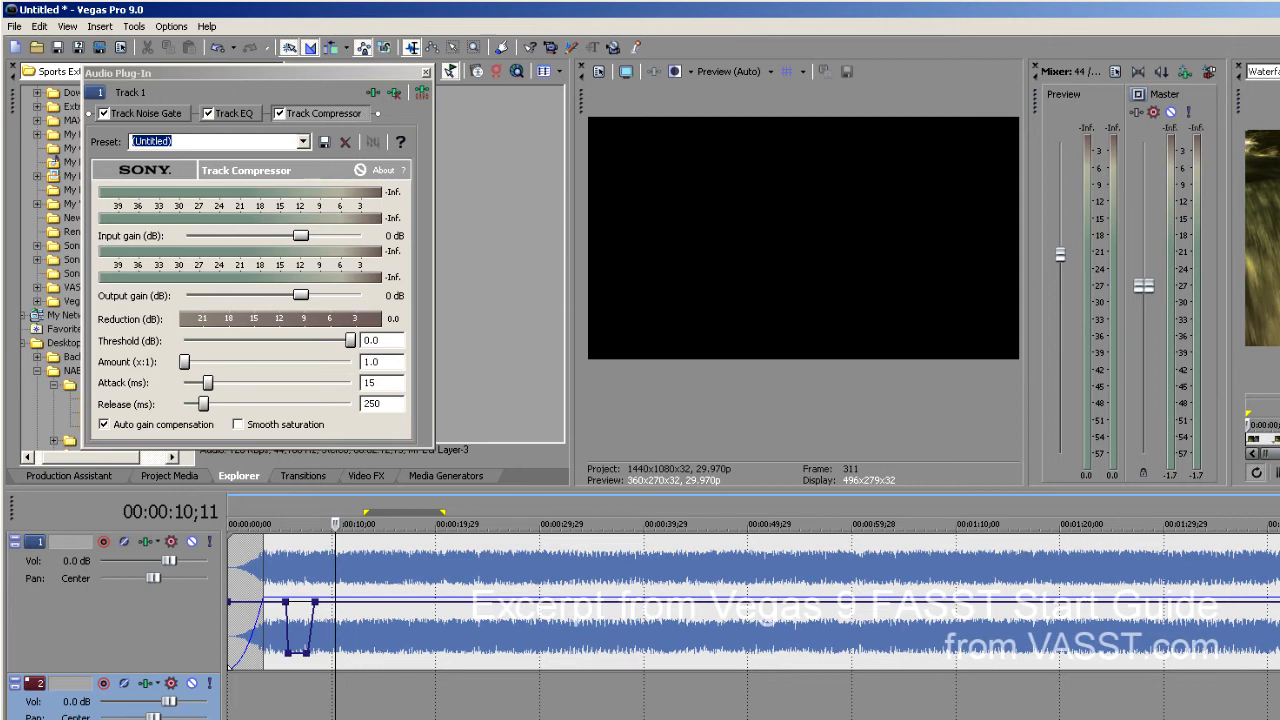
key(space)
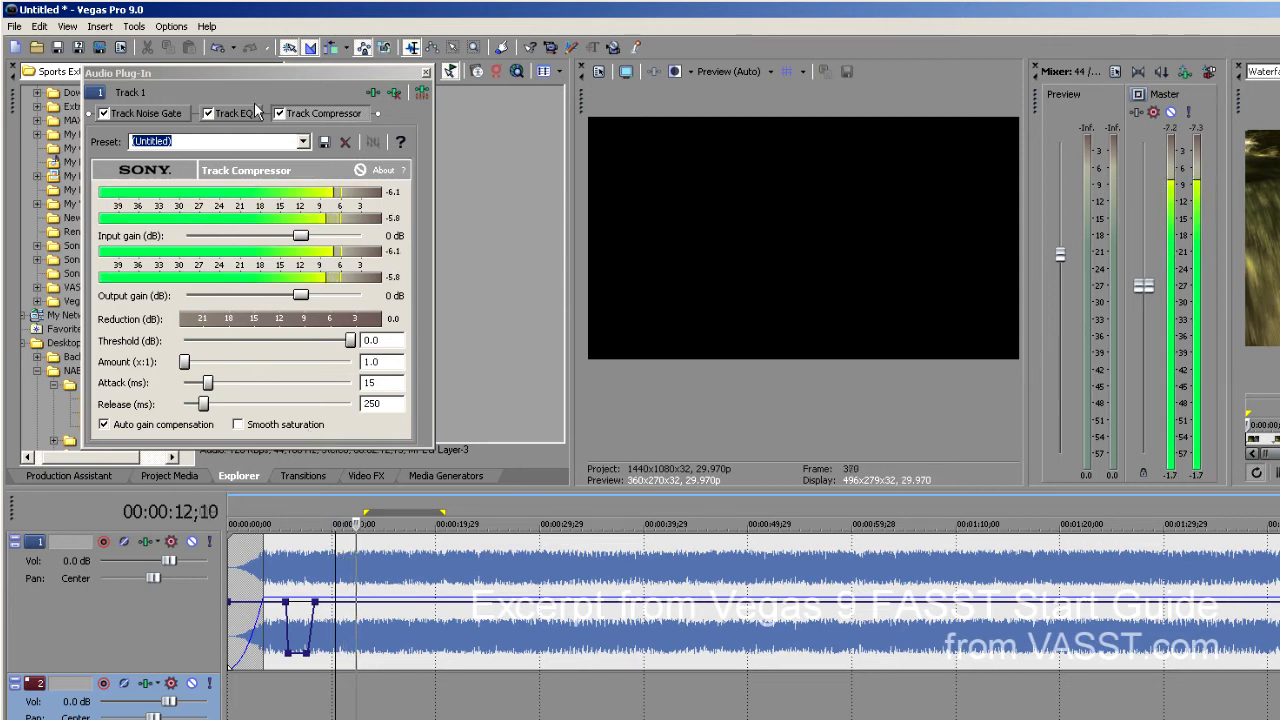
click(234, 113)
mouse_move(185, 238)
mouse_down()
mouse_move(238, 186)
mouse_move(226, 287)
mouse_up()
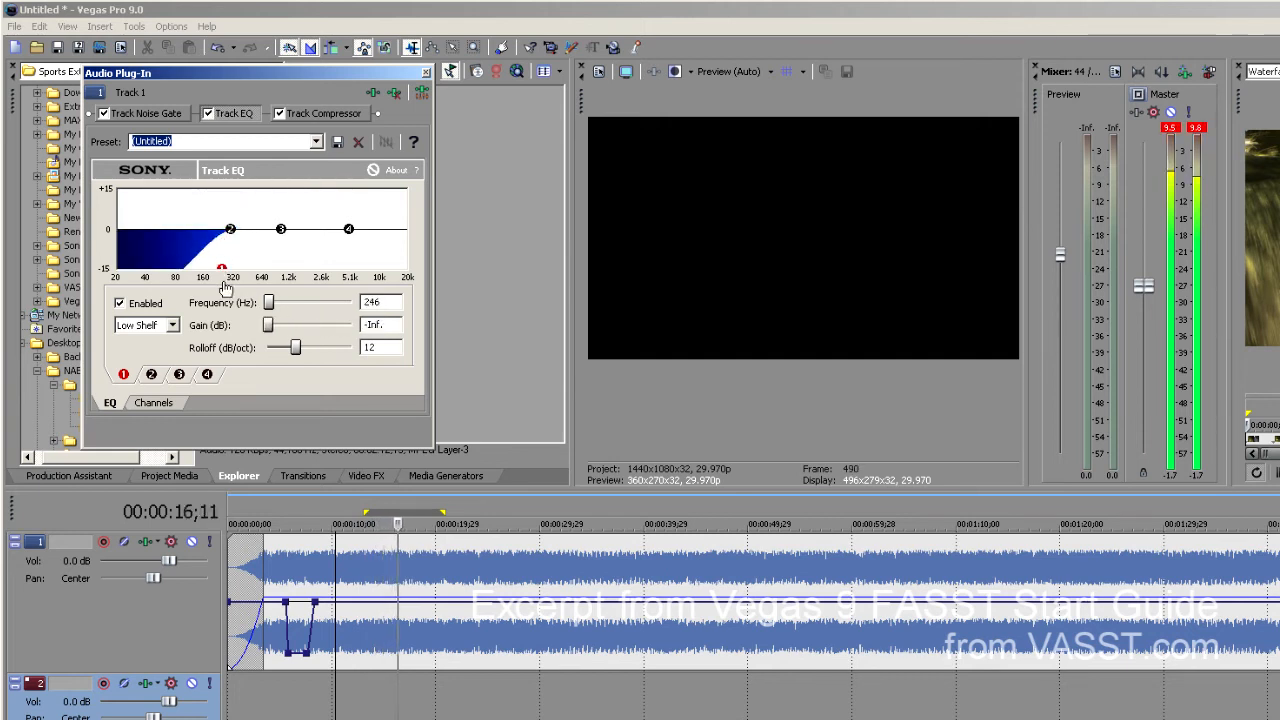
drag(282, 232, 338, 221)
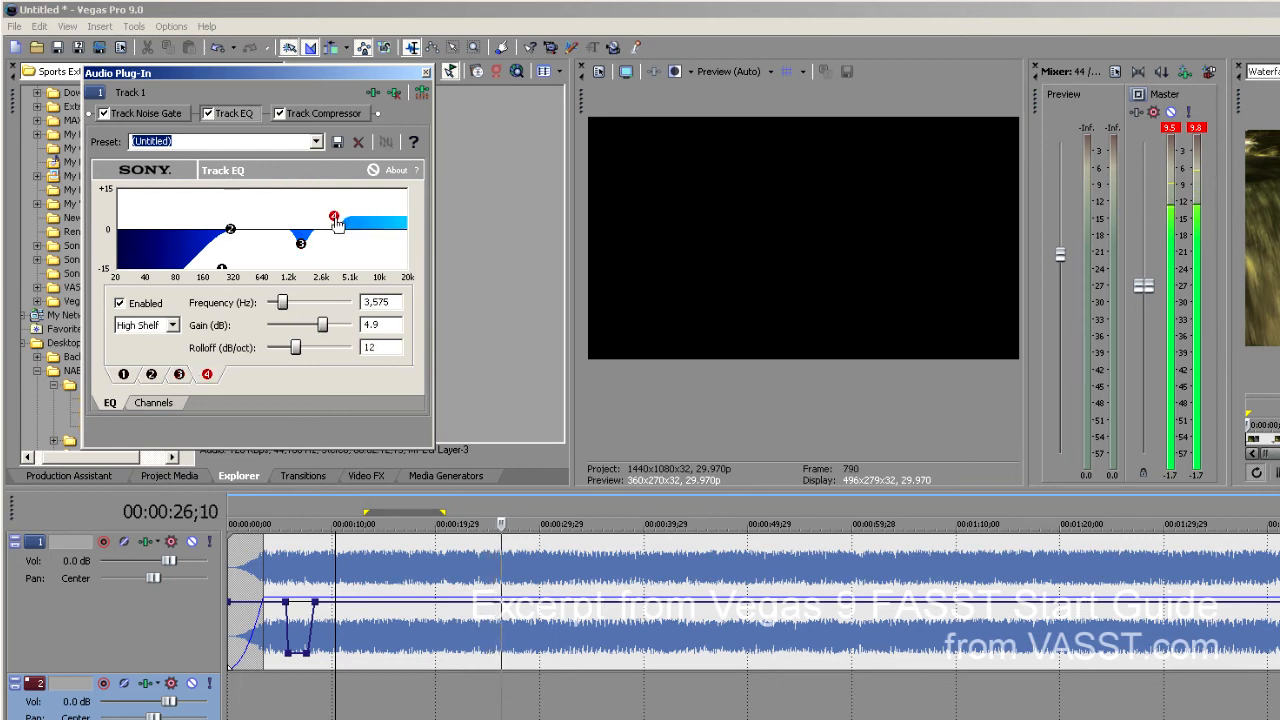
Step: Apply the "[Sys] 1.5:1 compression starting at -24 dB" preset to the Track Compressor and look over the other presets
click(324, 116)
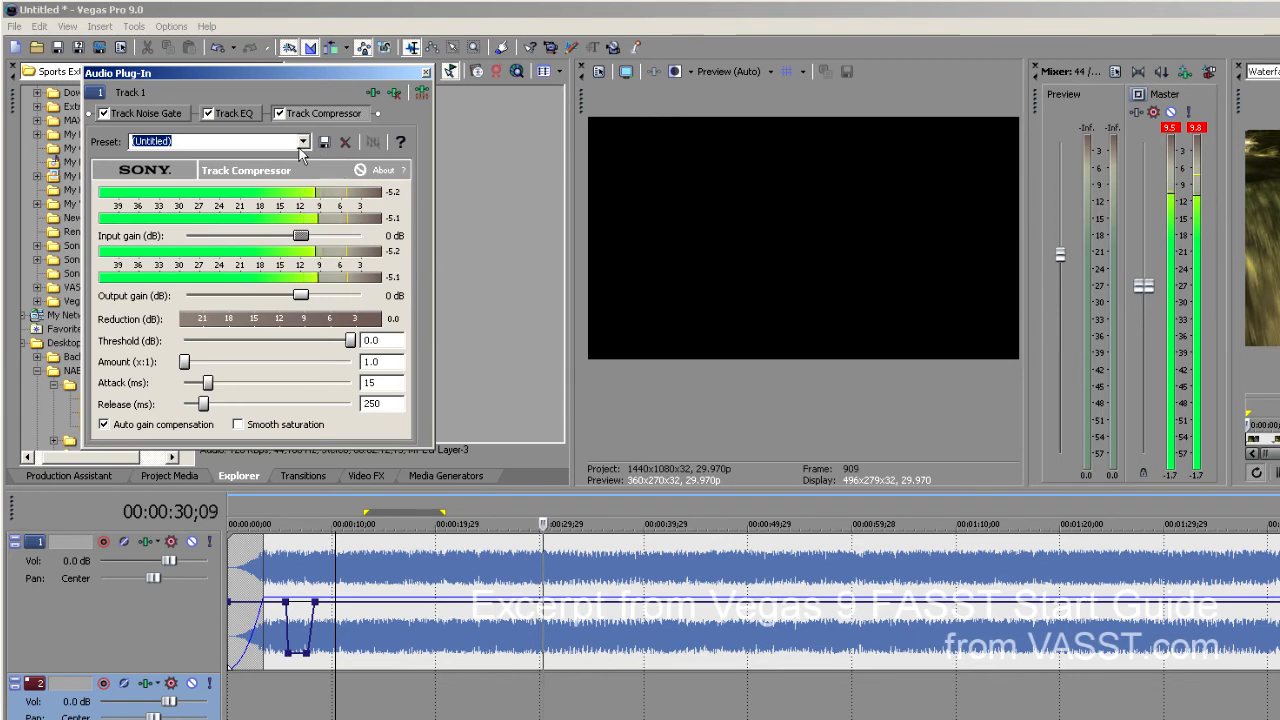
click(302, 142)
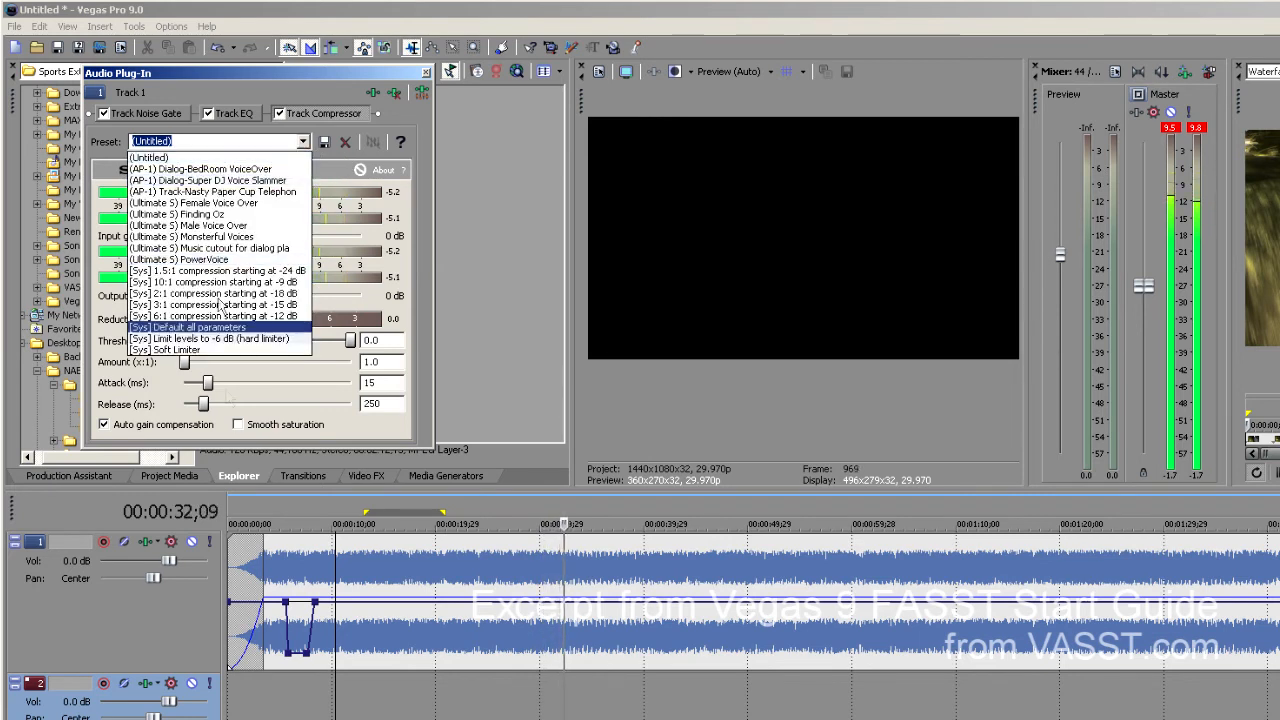
click(218, 270)
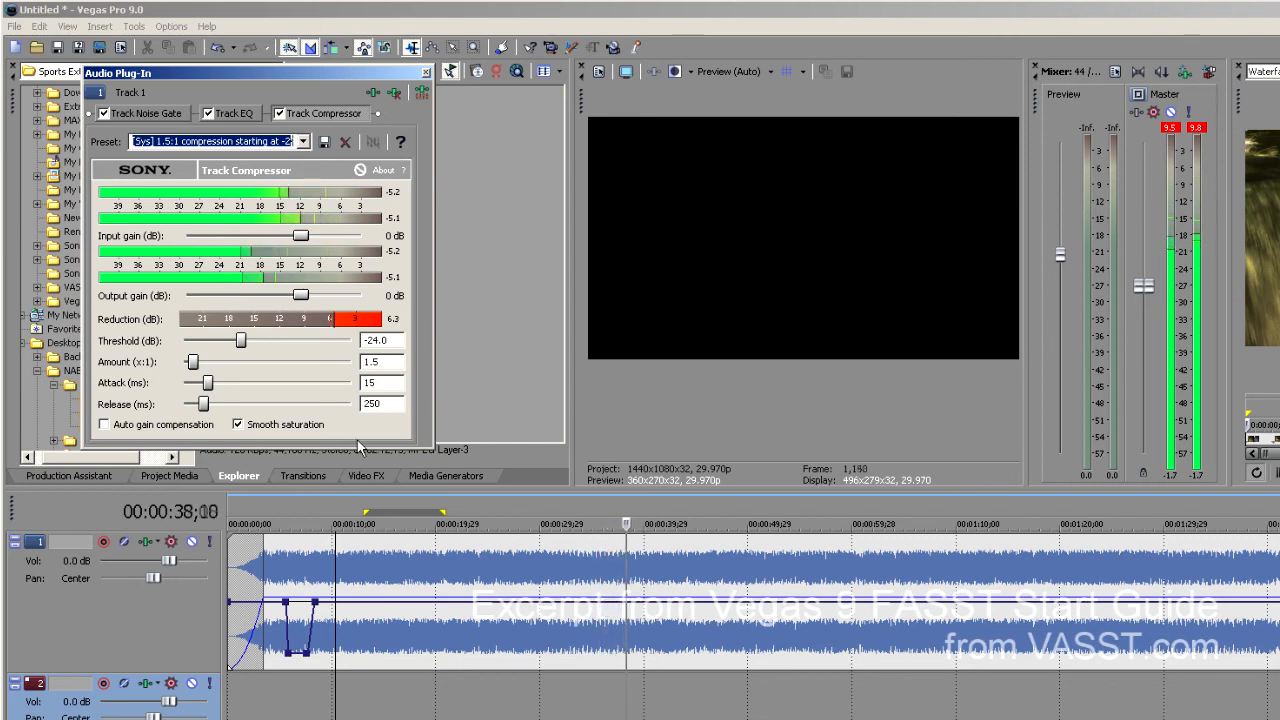
click(302, 142)
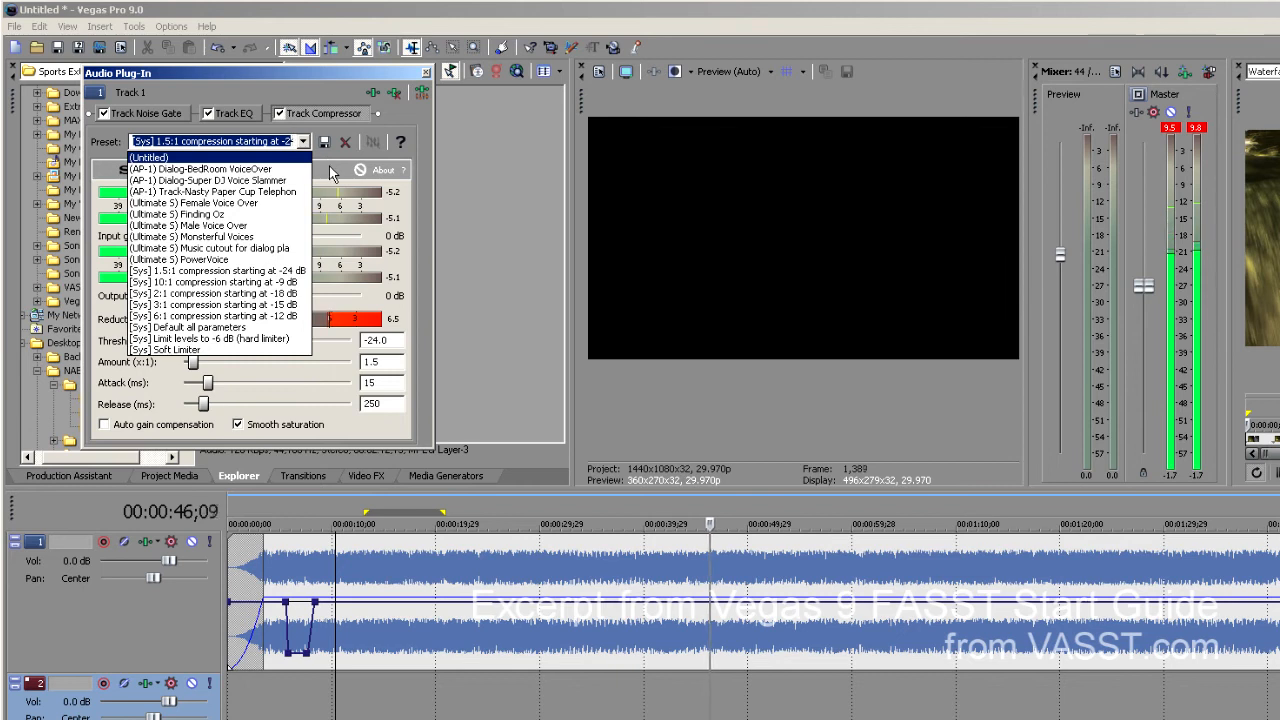
click(329, 164)
Step: Set the Track Noise Gate threshold to -37.3 dB, disable all three track effects, and stop with the playhead at about 20 seconds
click(145, 113)
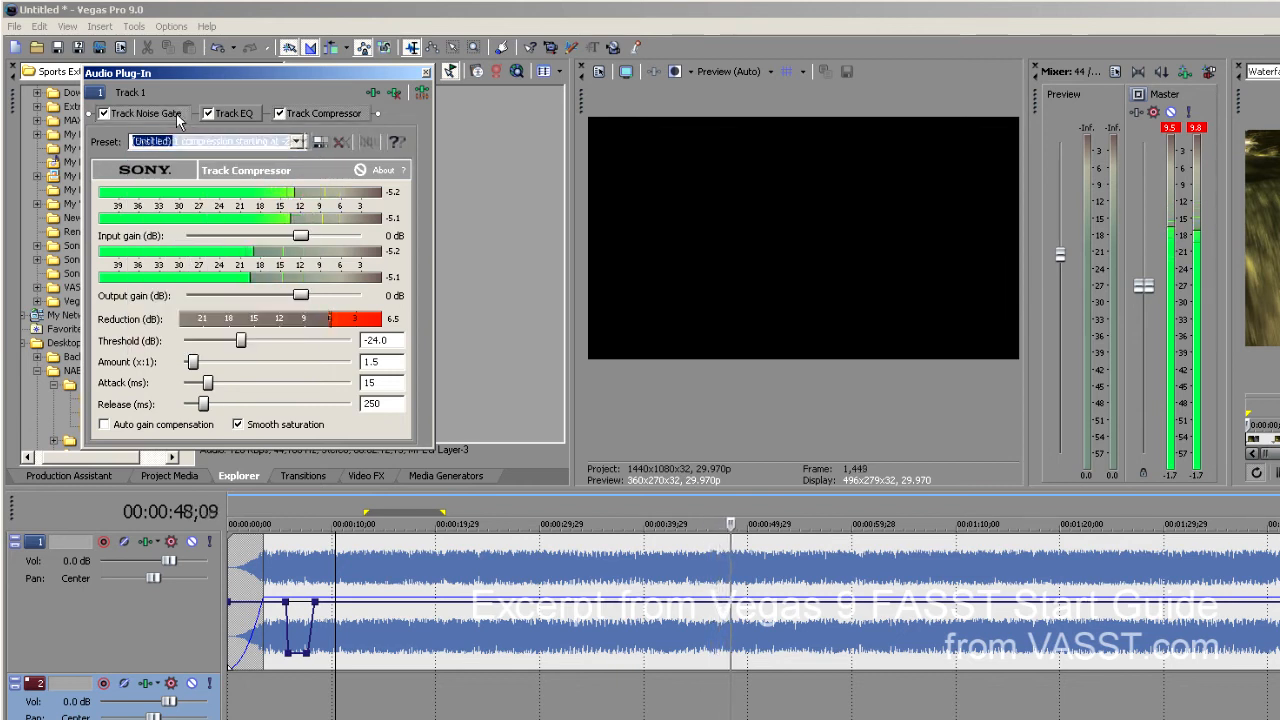
drag(129, 329, 141, 305)
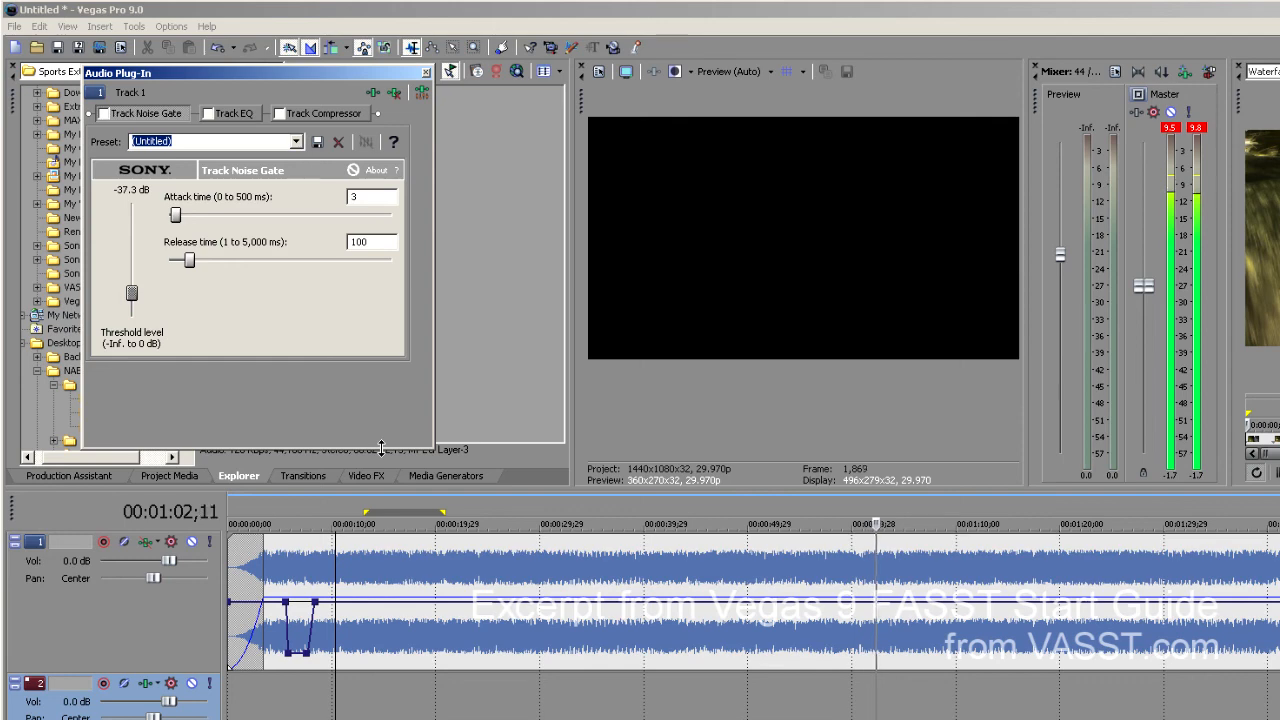
click(433, 693)
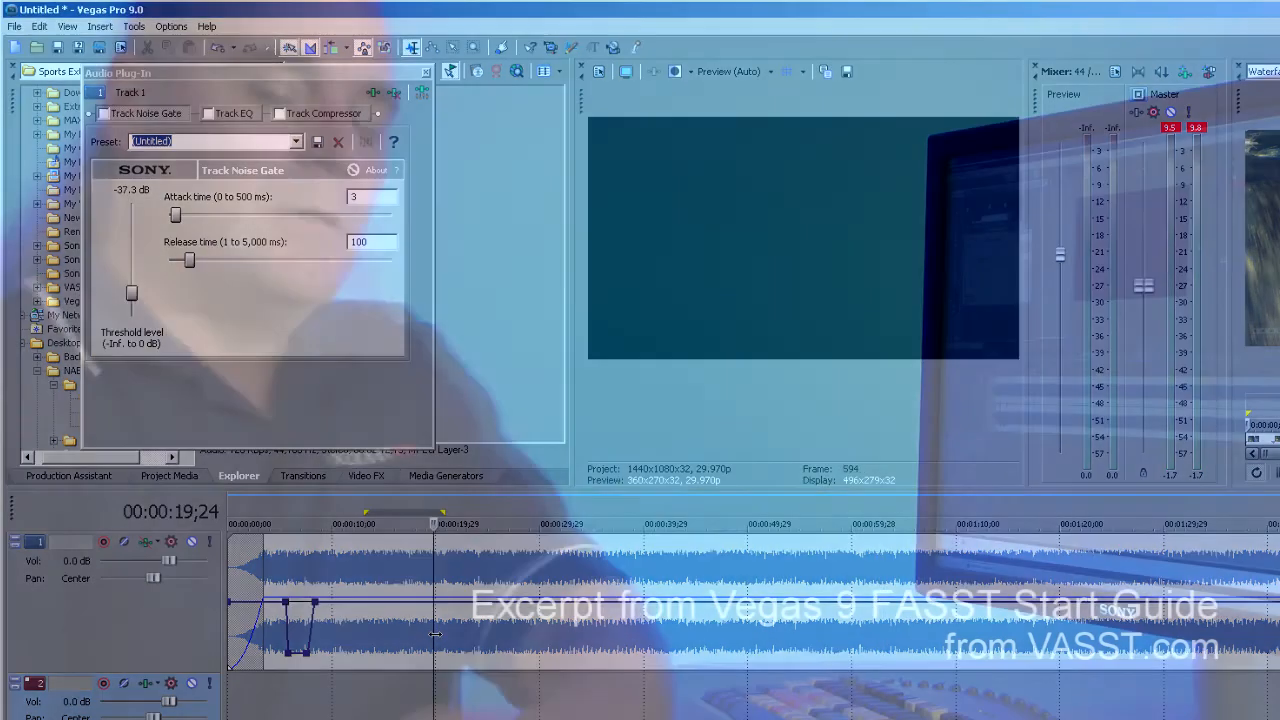